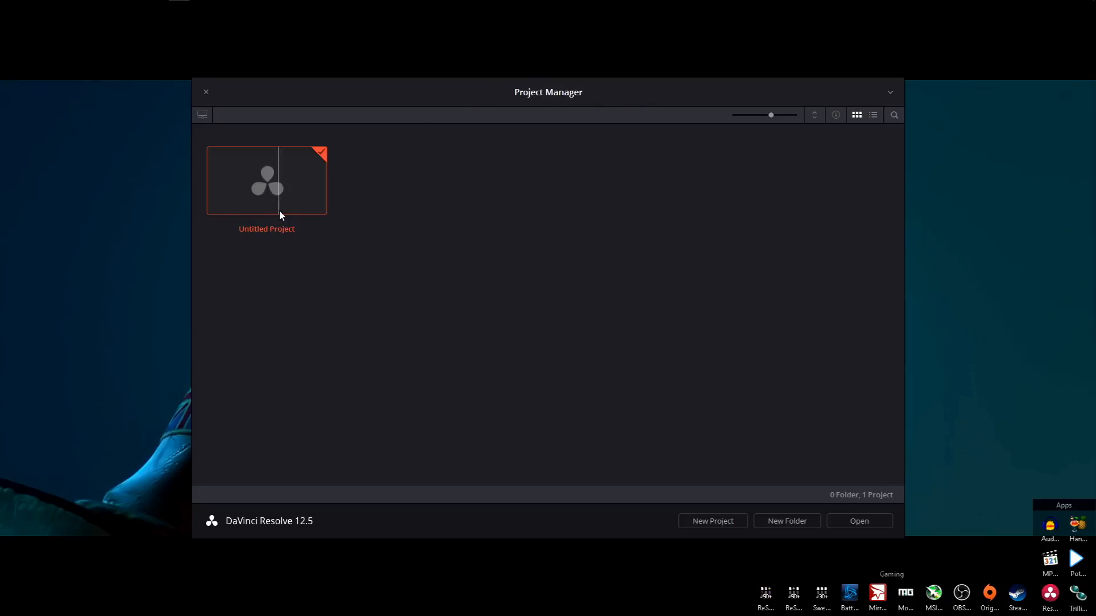
# Step: Open the Untitled Project and switch to the File Explorer window showing the Videos folder
pyautogui.doubleClick(270, 176)
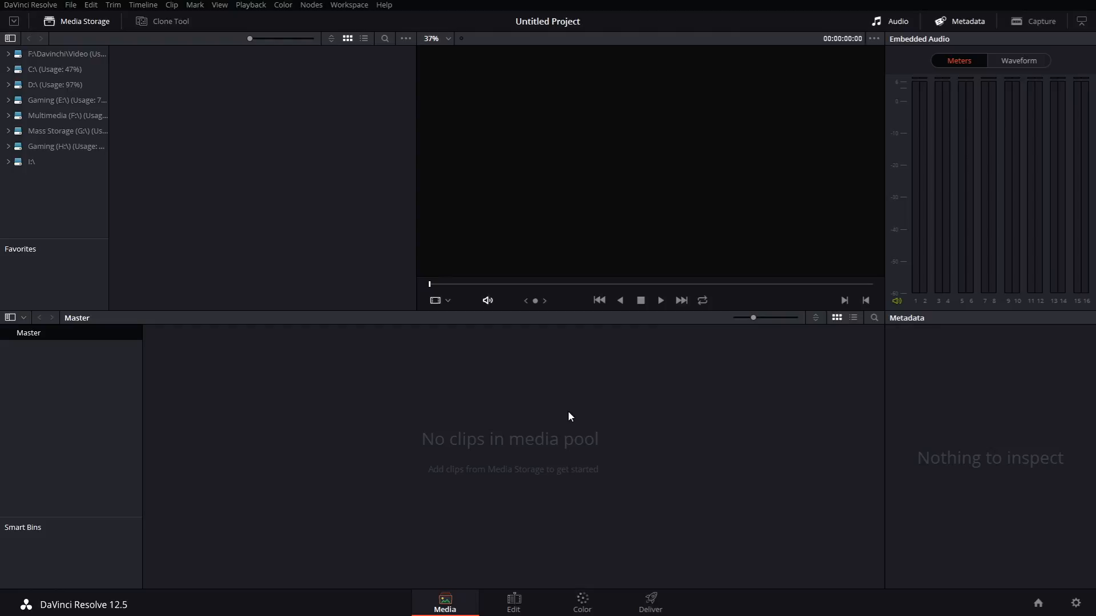
pyautogui.hotkey('alt', 'Tab')
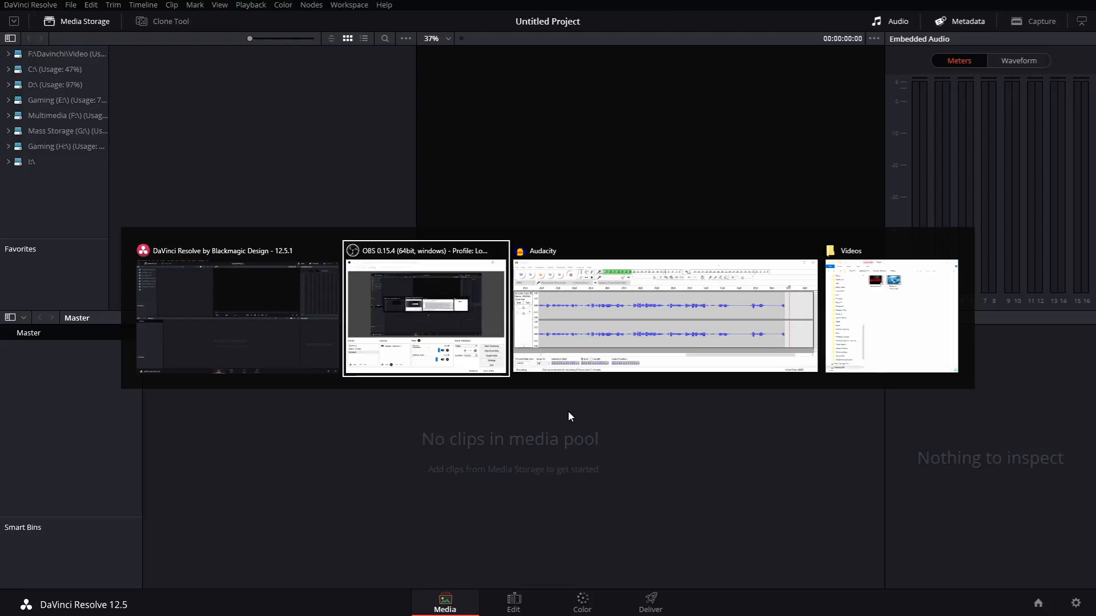
pyautogui.hotkey('alt', 'Tab')
pyautogui.hotkey('alt', 'Tab')
pyautogui.hotkey('alt', 'Tab')
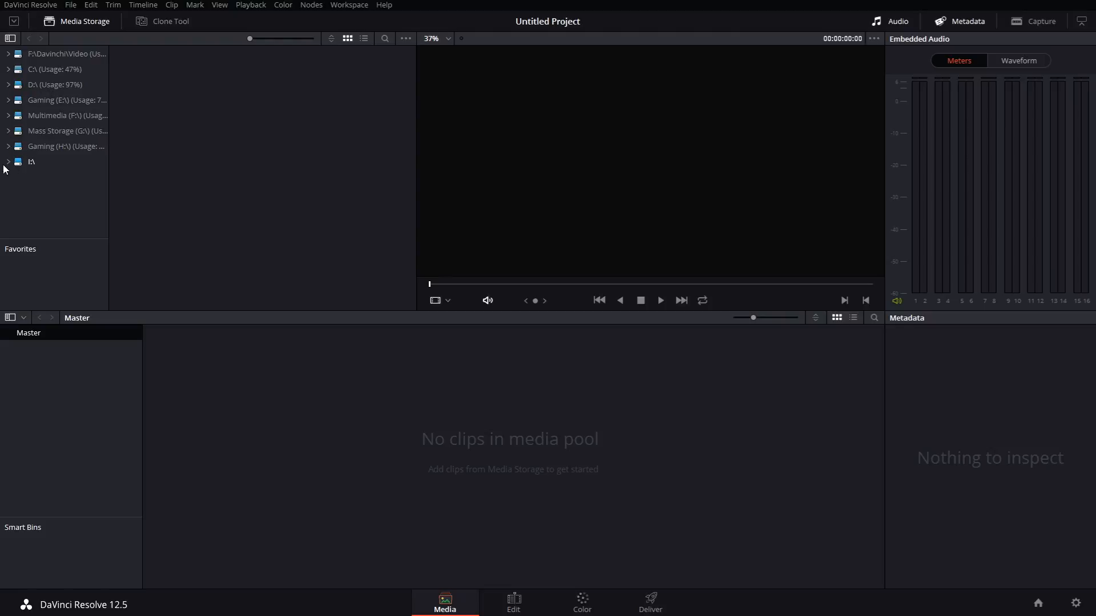
pyautogui.hotkey('alt', 'Tab')
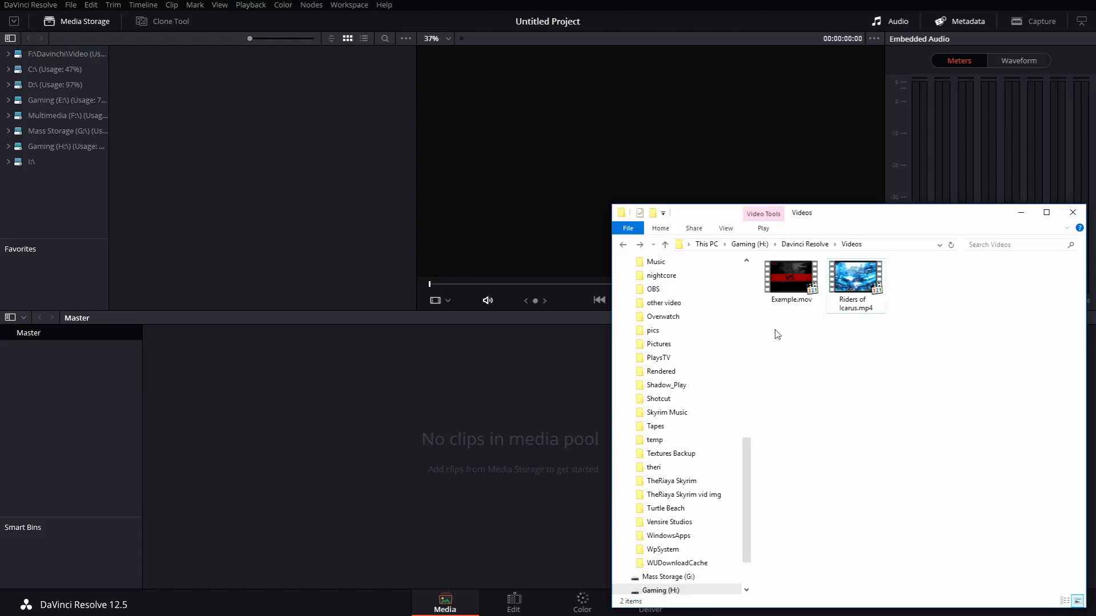
# Step: Import Example.mov and Riders of Icarus.mp4 into the DaVinci Resolve media pool, changing the project frame rate to match the clips
pyautogui.moveTo(775, 331); pyautogui.dragTo(936, 279)
pyautogui.click(813, 364)
pyautogui.moveTo(781, 319); pyautogui.dragTo(940, 300)
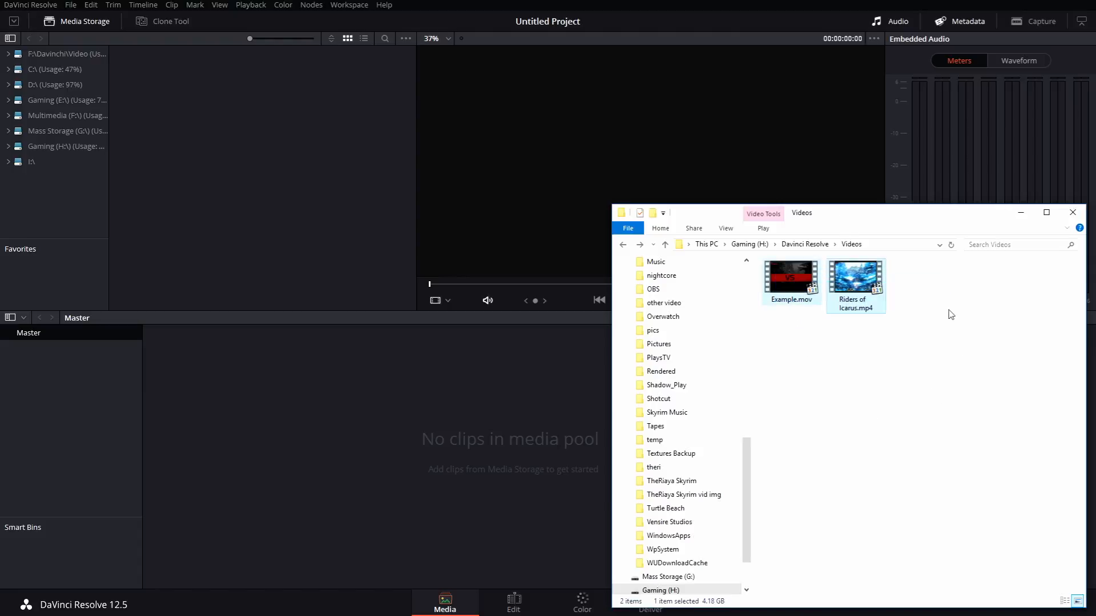
pyautogui.moveTo(790, 285); pyautogui.dragTo(445, 412)
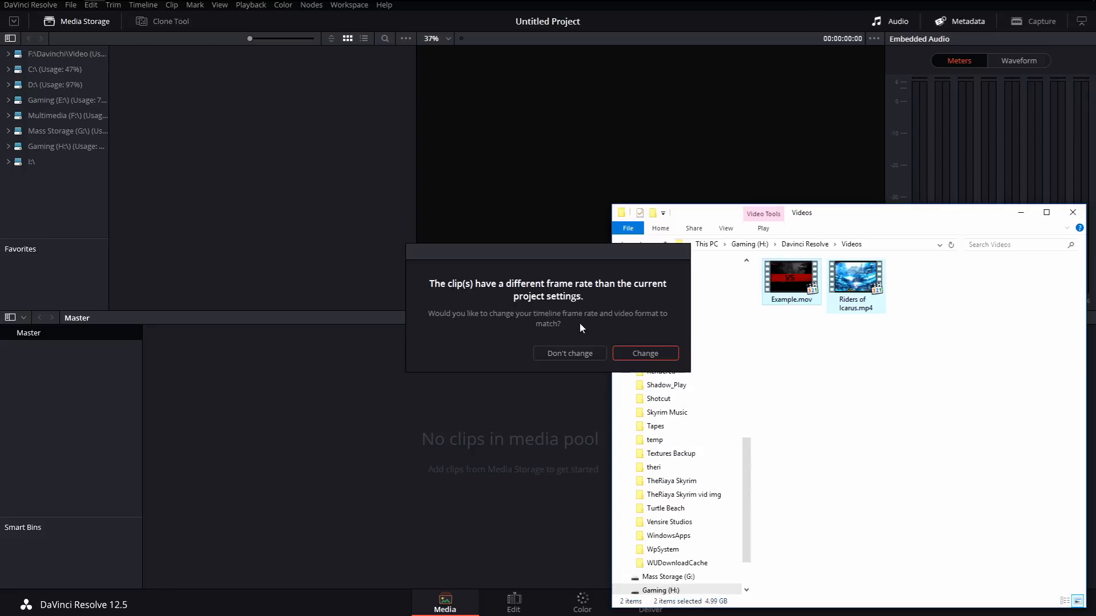
pyautogui.click(665, 351)
pyautogui.click(370, 447)
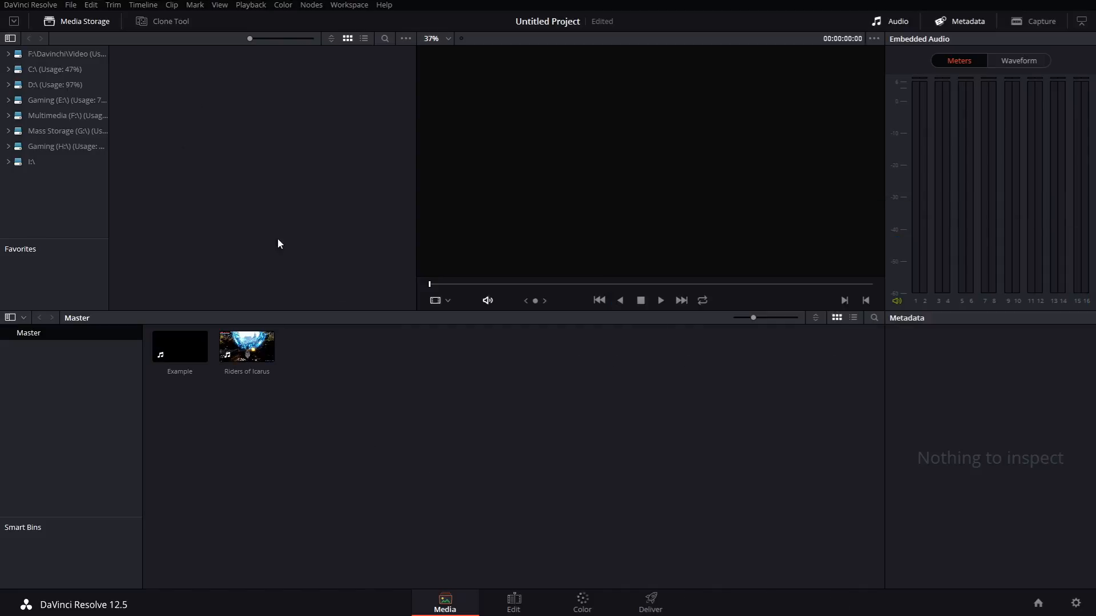
# Step: Set the video monitoring format in the project settings to HD 1080p 30 and save
pyautogui.click(71, 5)
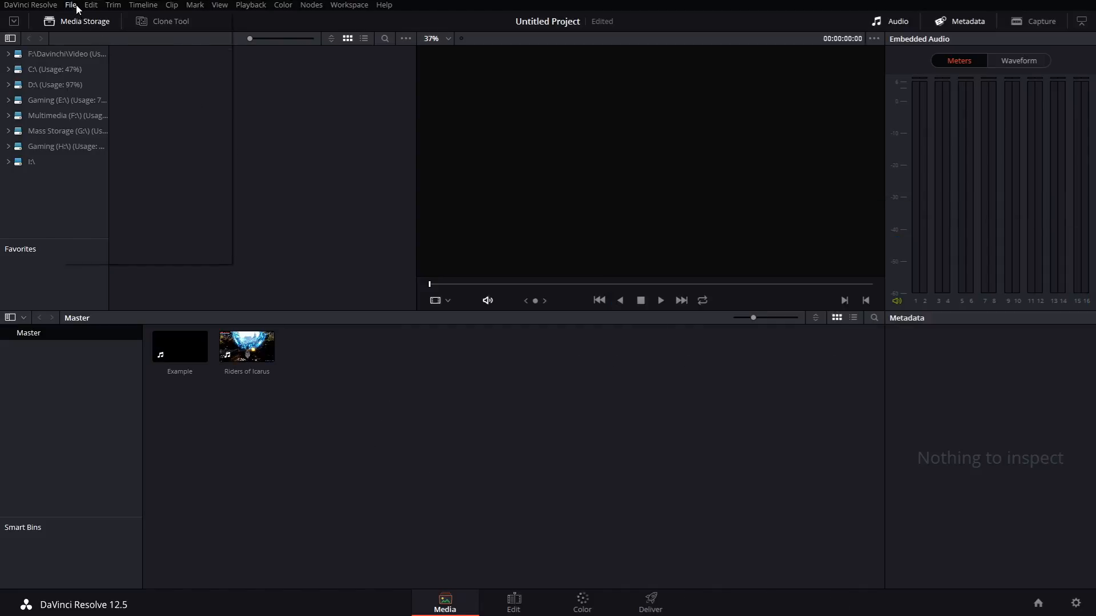
pyautogui.click(152, 226)
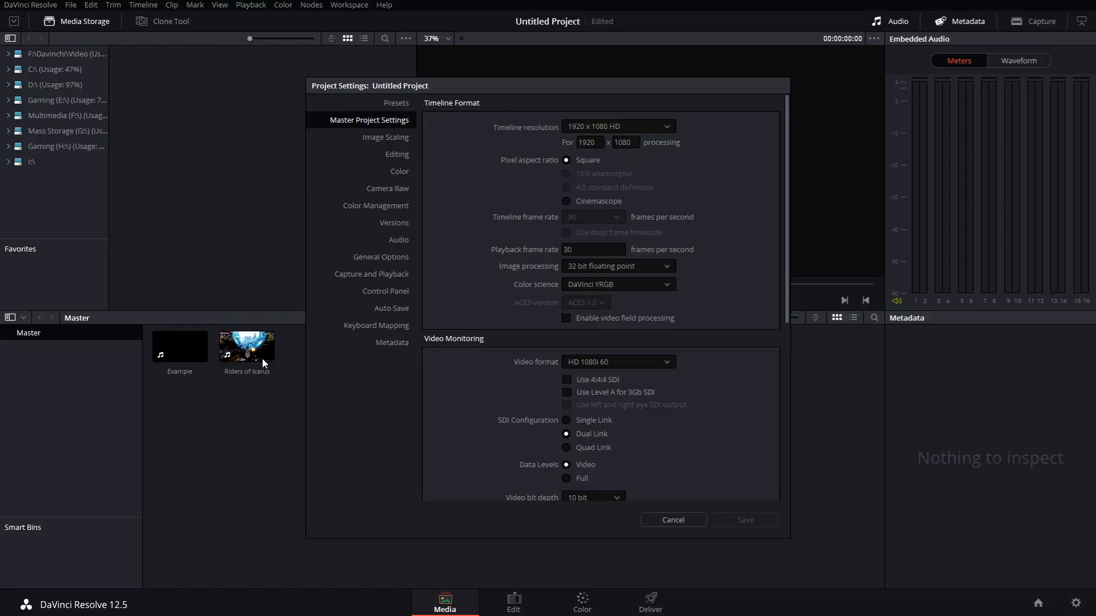
pyautogui.click(669, 363)
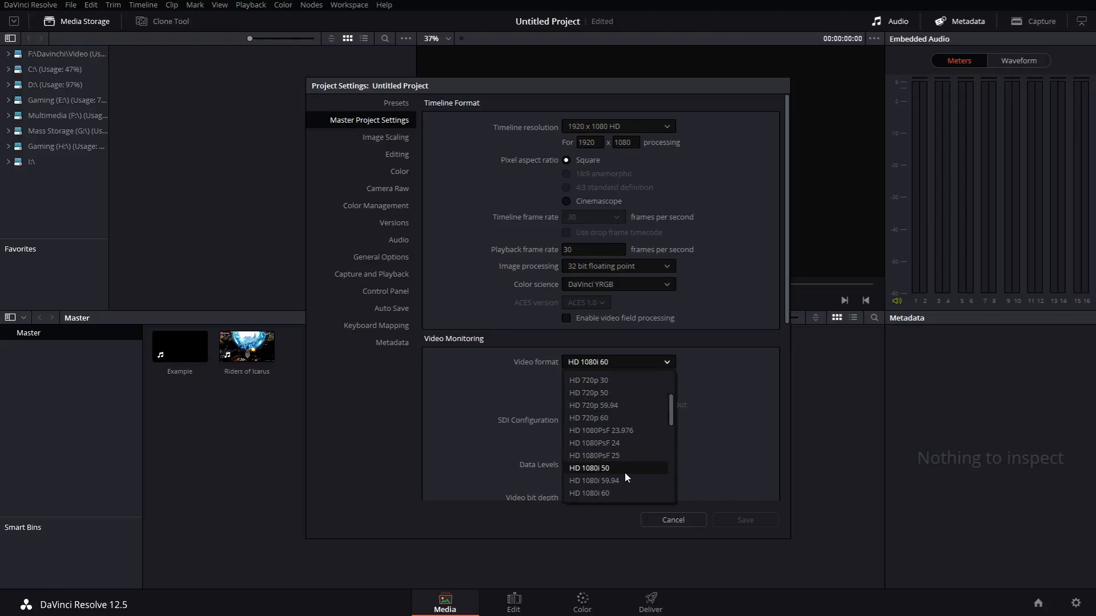
pyautogui.scroll(-3, 625, 478)
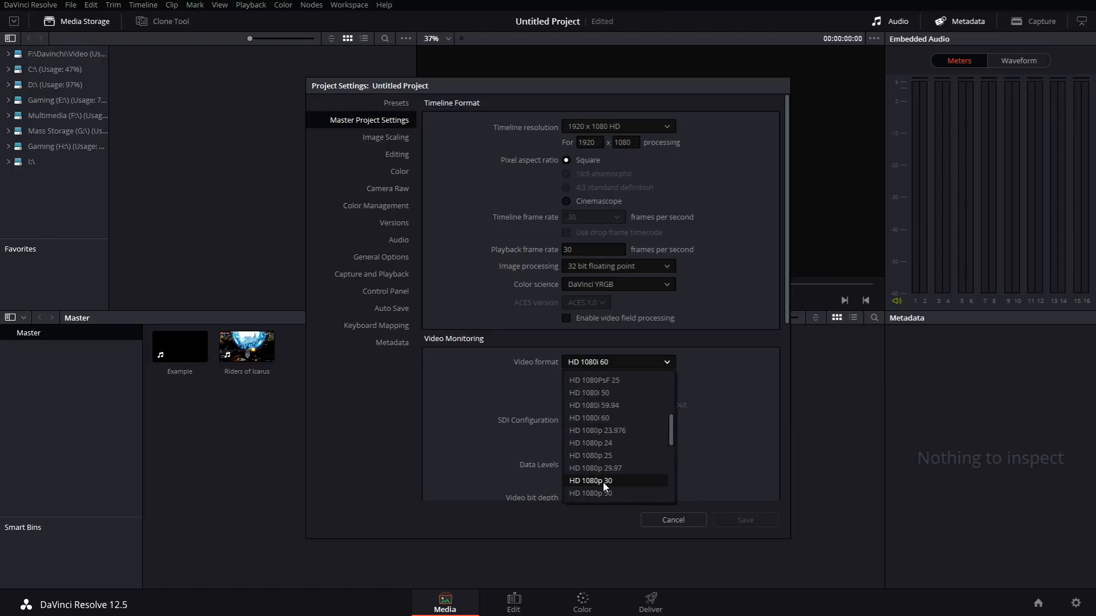
pyautogui.click(598, 483)
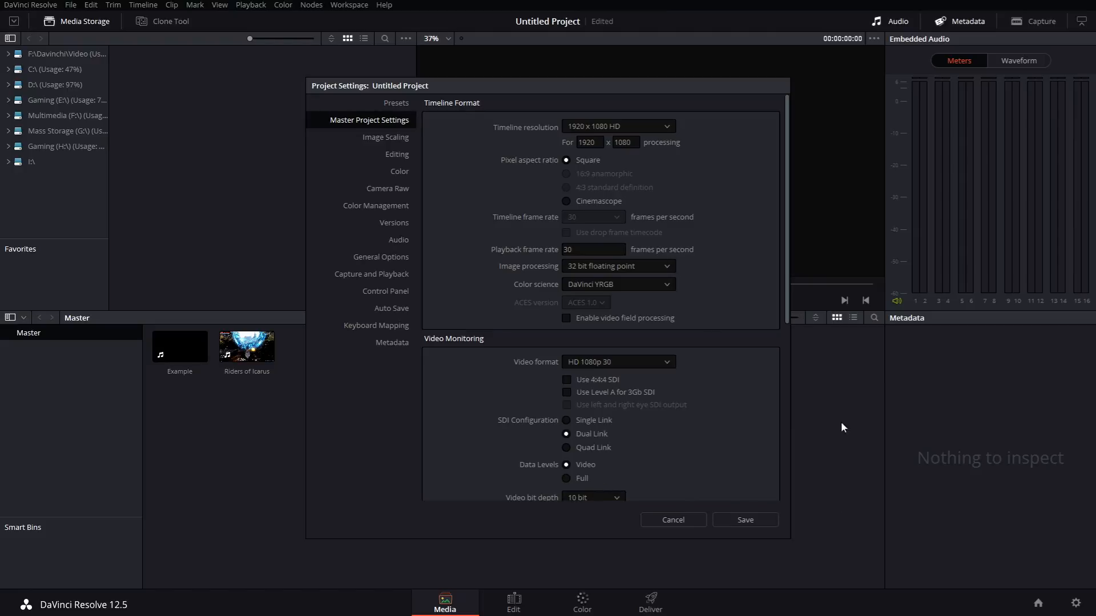
pyautogui.click(753, 523)
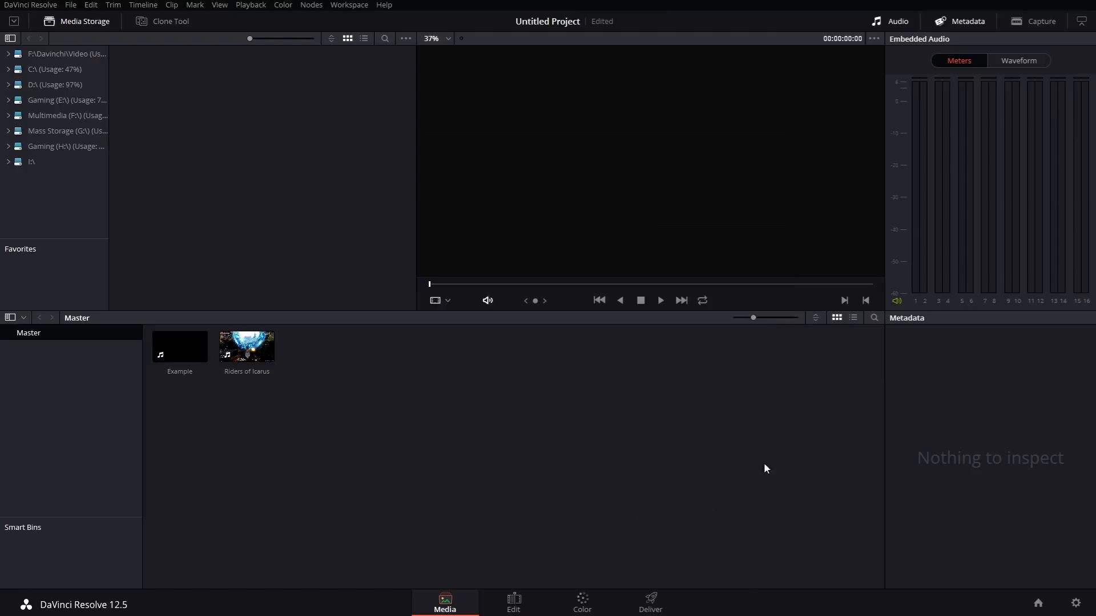
# Step: Switch to the Edit page
pyautogui.click(520, 609)
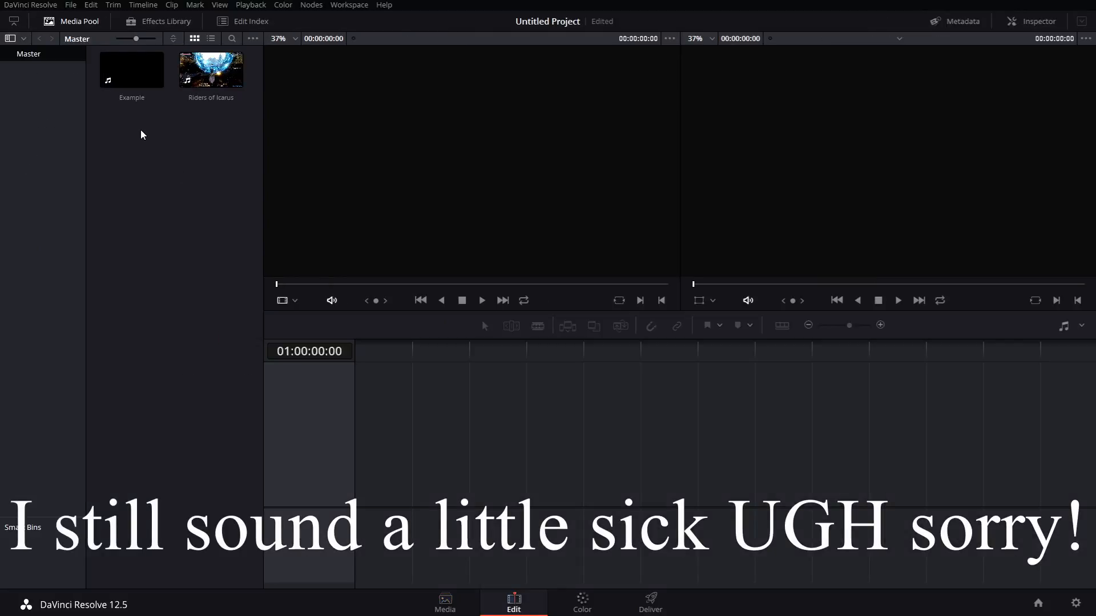
pyautogui.moveTo(128, 140); pyautogui.dragTo(224, 71)
pyautogui.click(135, 144)
pyautogui.moveTo(134, 75); pyautogui.dragTo(147, 109)
pyautogui.click(166, 265)
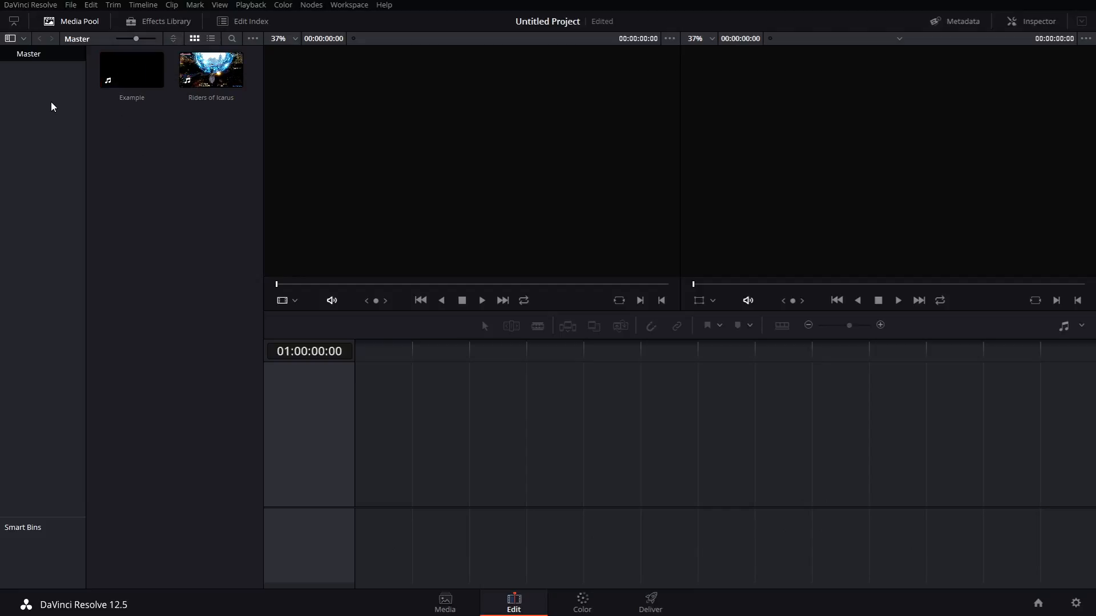
# Step: Mark an out point at 01:00:54:15 in the Example source clip and place it at the start of a new timeline
pyautogui.doubleClick(121, 73)
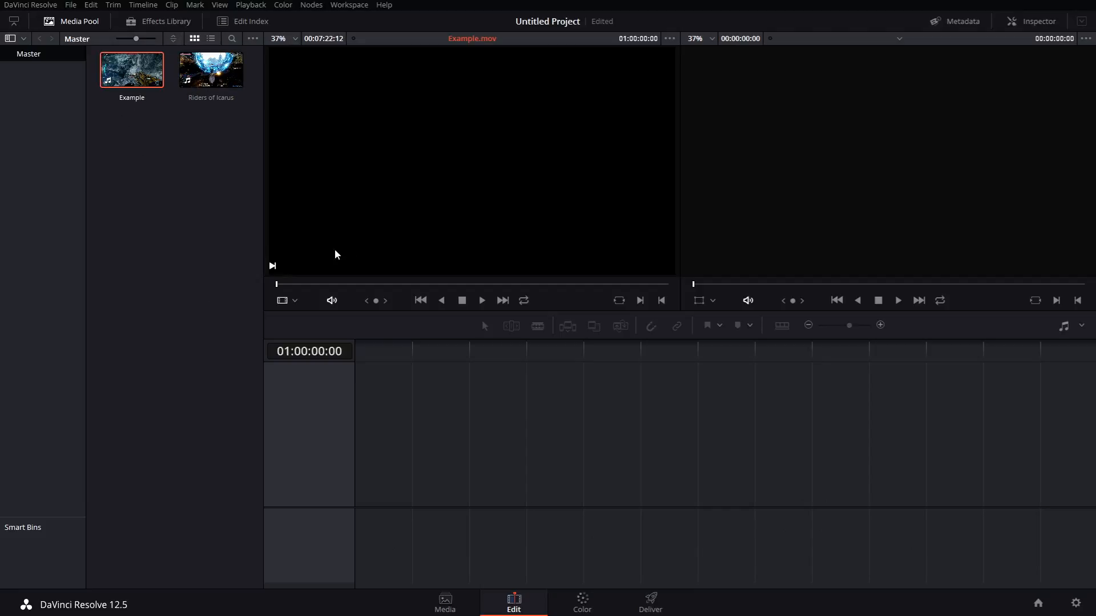
pyautogui.moveTo(276, 284); pyautogui.dragTo(324, 283)
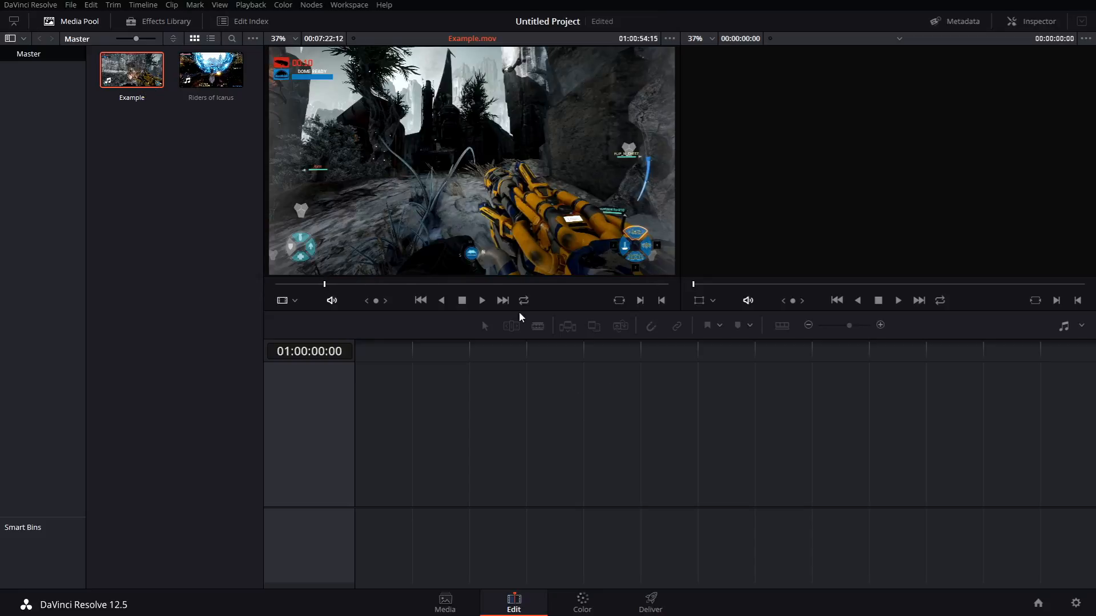
pyautogui.click(660, 301)
pyautogui.moveTo(391, 135); pyautogui.dragTo(360, 482)
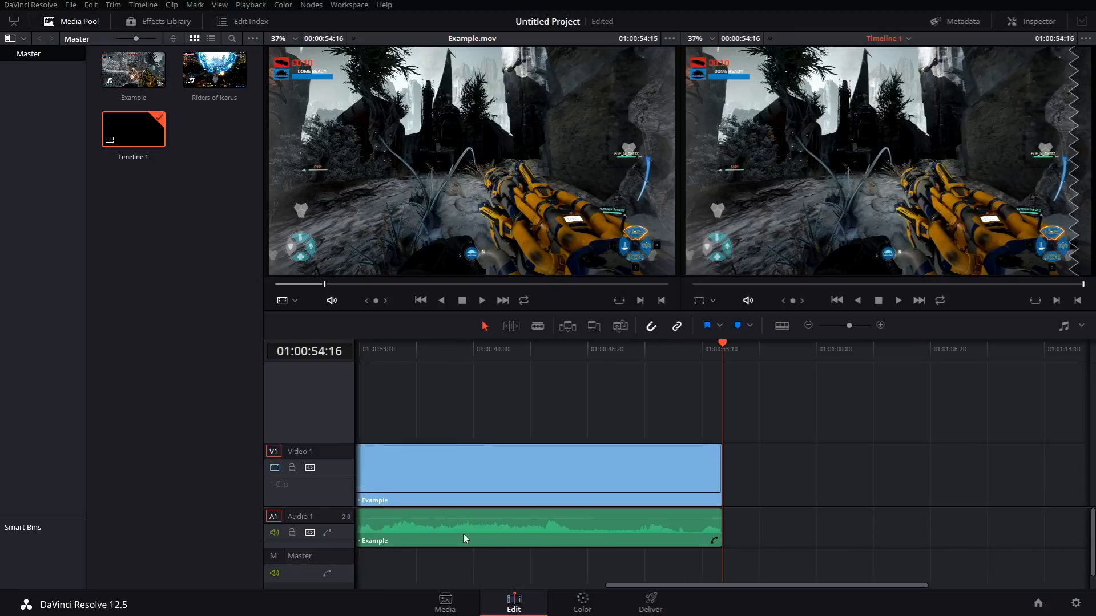
# Step: Mark Riders of Icarus from 00:00:59:24 to 00:01:56:08 and place that section directly after the Example clip on Video 1
pyautogui.click(200, 76)
pyautogui.click(410, 283)
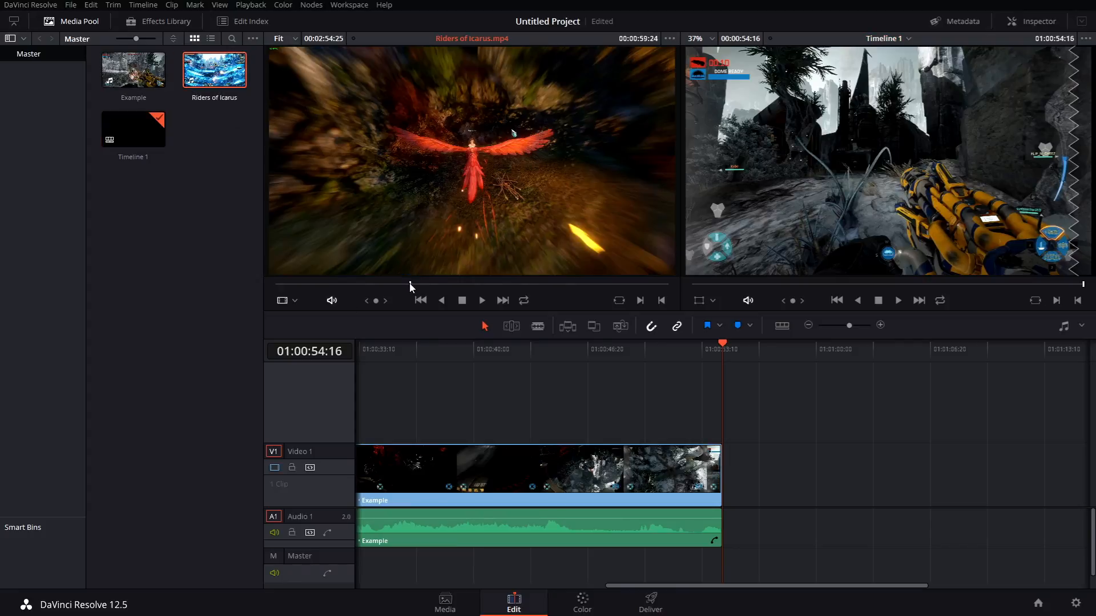
pyautogui.click(639, 301)
pyautogui.click(536, 284)
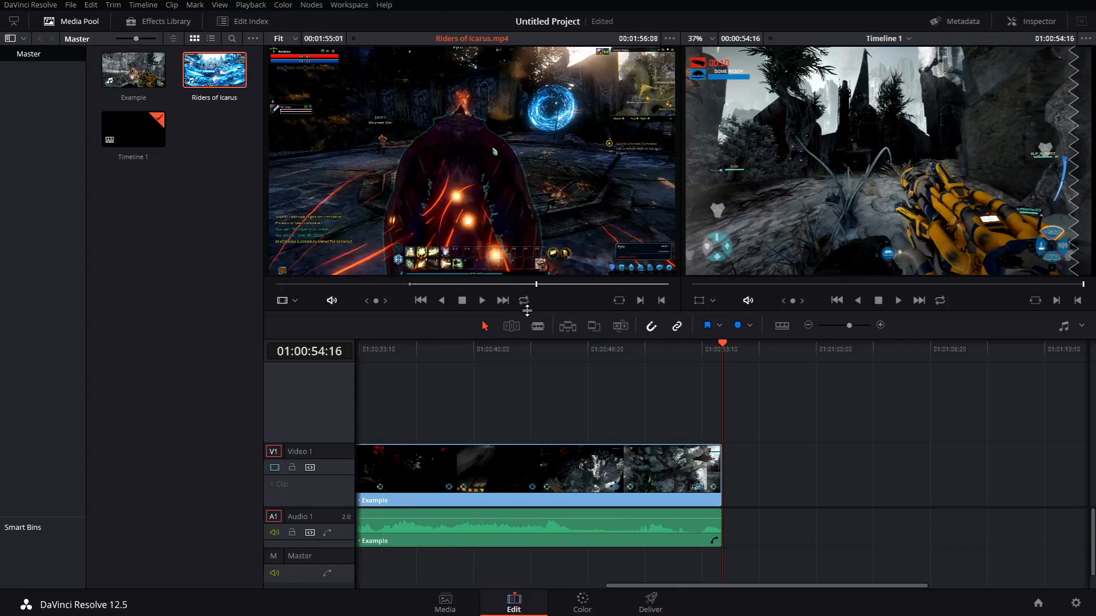
pyautogui.click(660, 300)
pyautogui.moveTo(316, 109); pyautogui.dragTo(730, 484)
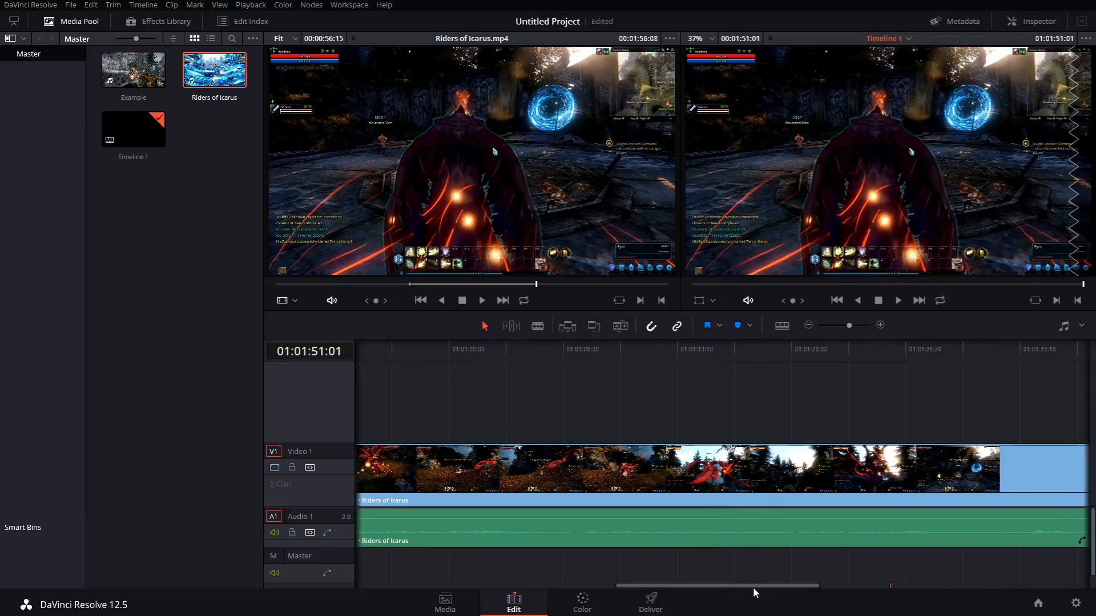
pyautogui.moveTo(763, 586); pyautogui.dragTo(909, 591)
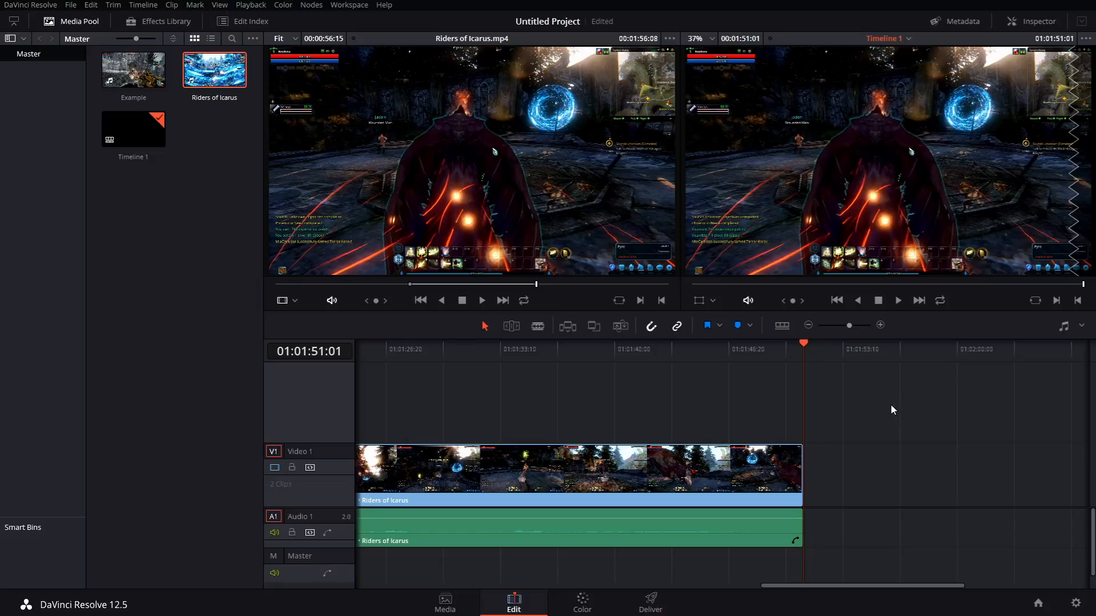
pyautogui.scroll(-5, 891, 406)
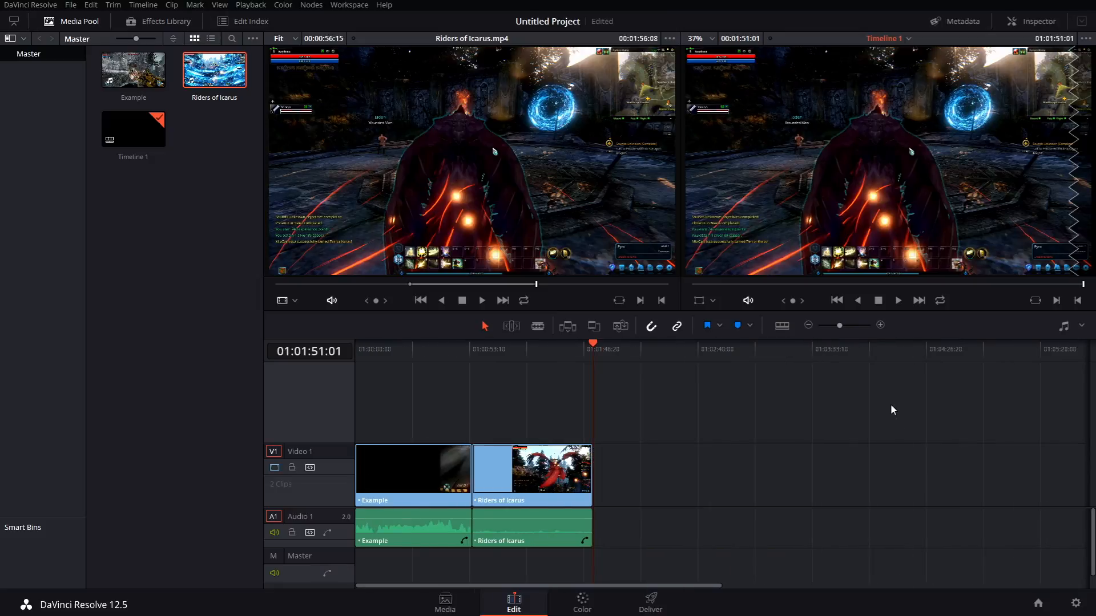
pyautogui.scroll(5, 890, 405)
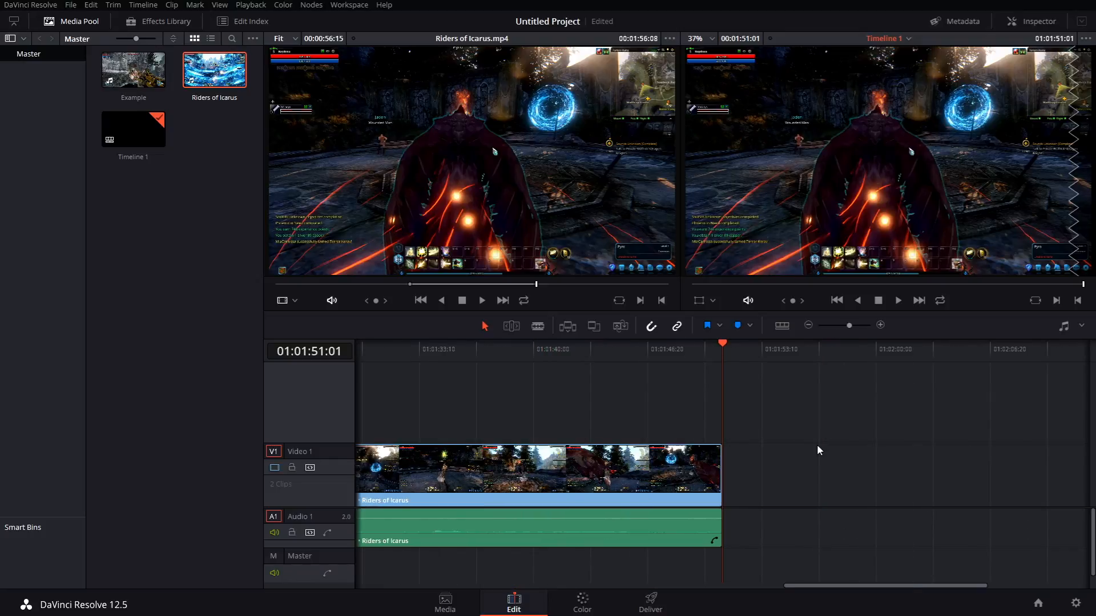
pyautogui.scroll(1, 817, 448)
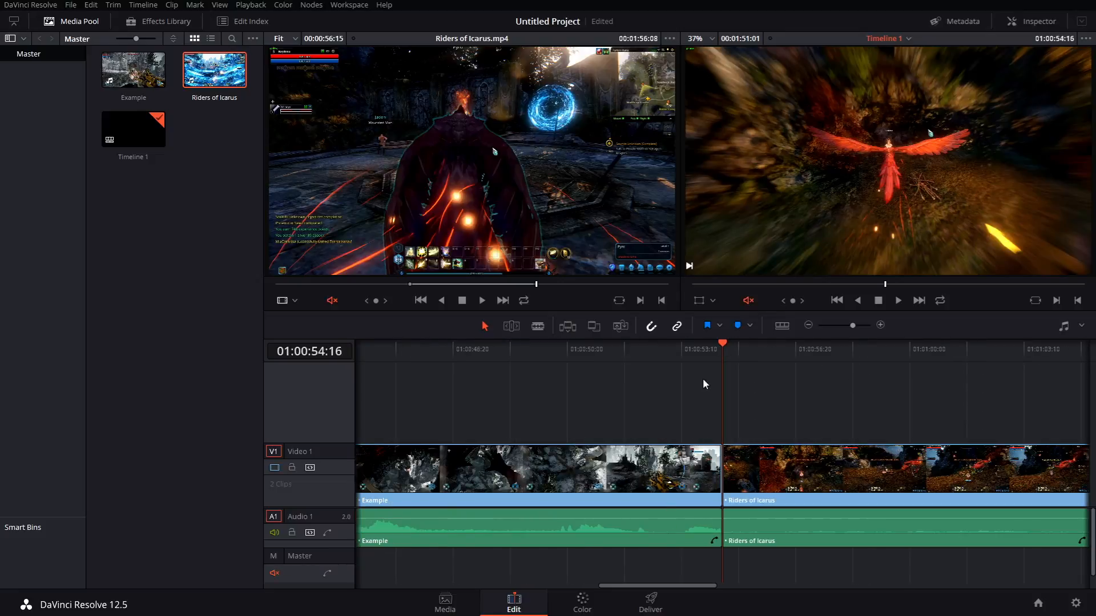
# Step: Move the playhead to the timeline start and add a 60 frame Cross Dissolve at the beginning of the Example clip
pyautogui.click(792, 469)
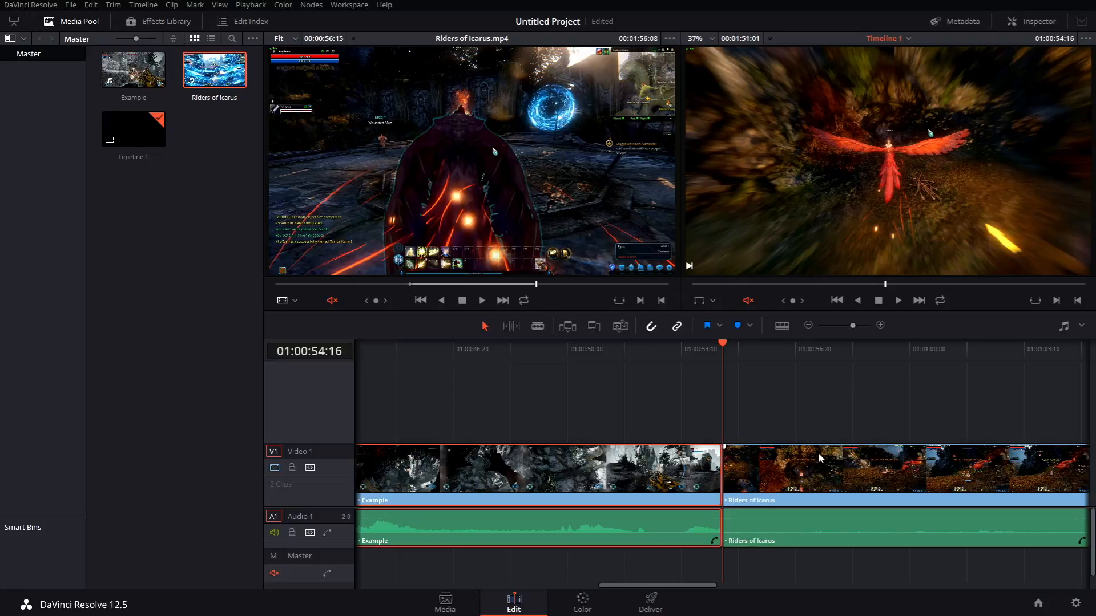
pyautogui.click(666, 494)
pyautogui.press('Up')
pyautogui.press('Up')
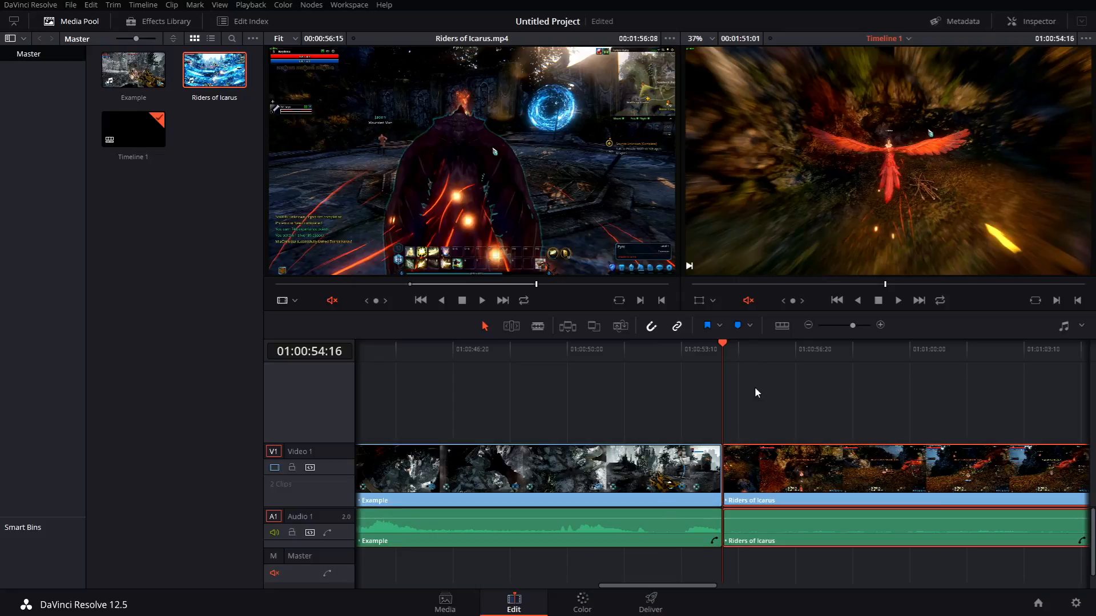
pyautogui.click(483, 419)
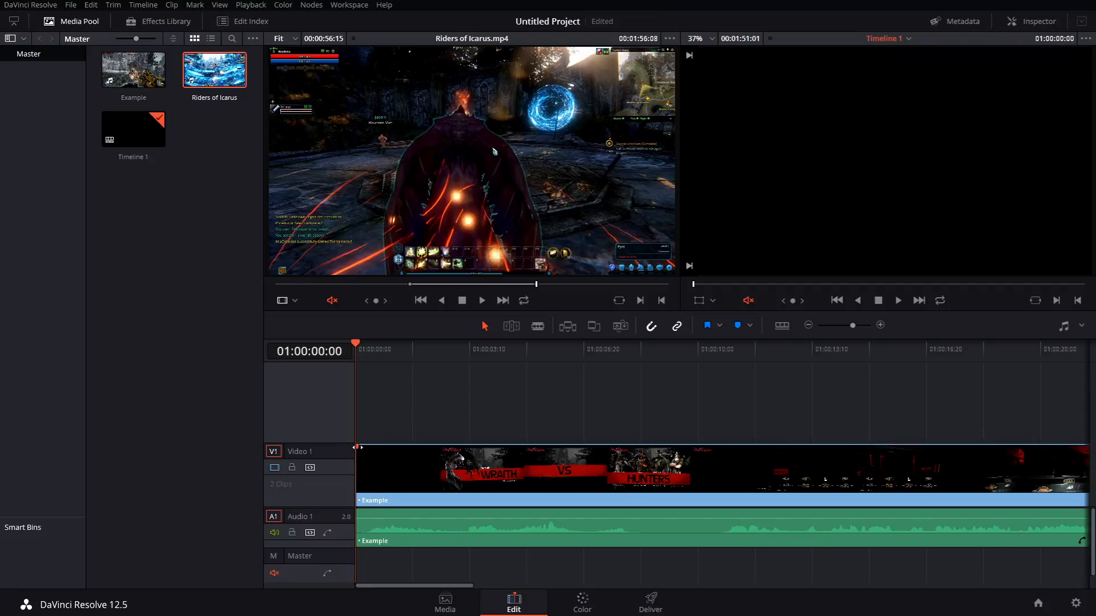
pyautogui.moveTo(357, 447)
pyautogui.mouseDown()
pyautogui.moveTo(426, 446)
pyautogui.moveTo(360, 448)
pyautogui.mouseUp()
pyautogui.rightClick(363, 465)
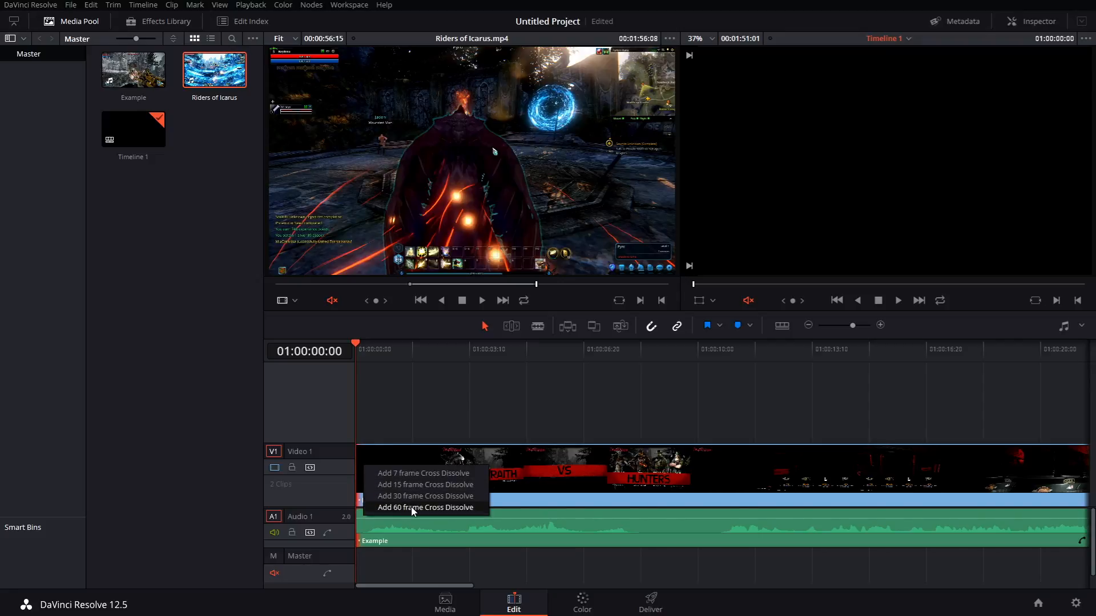
pyautogui.click(413, 508)
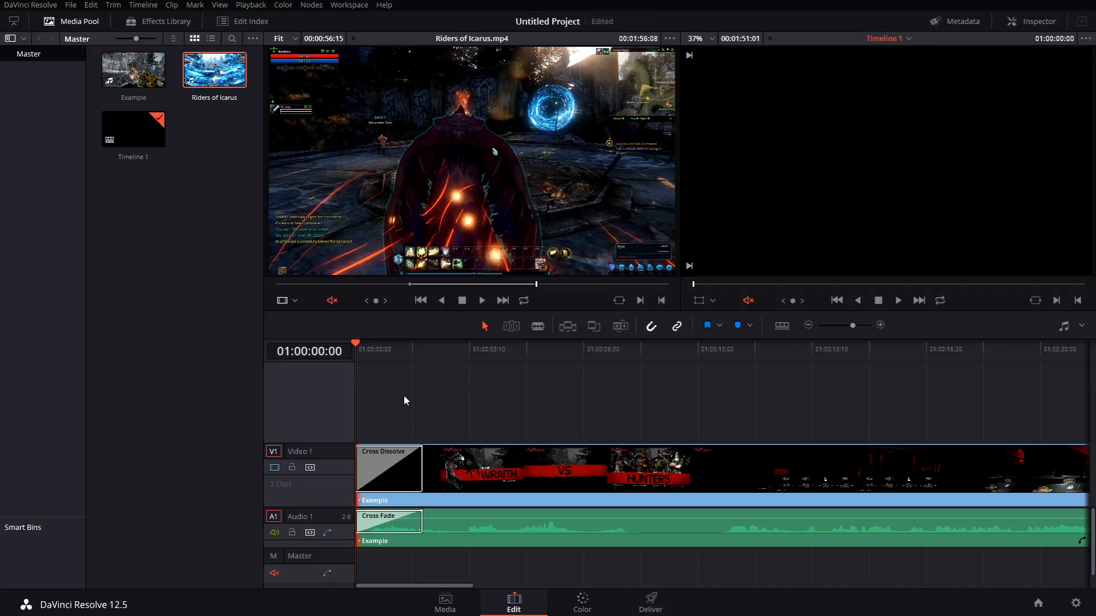
# Step: Try extending the opening Cross Dissolve to a duration of 05:11, and undo the change
pyautogui.moveTo(423, 467); pyautogui.dragTo(538, 473)
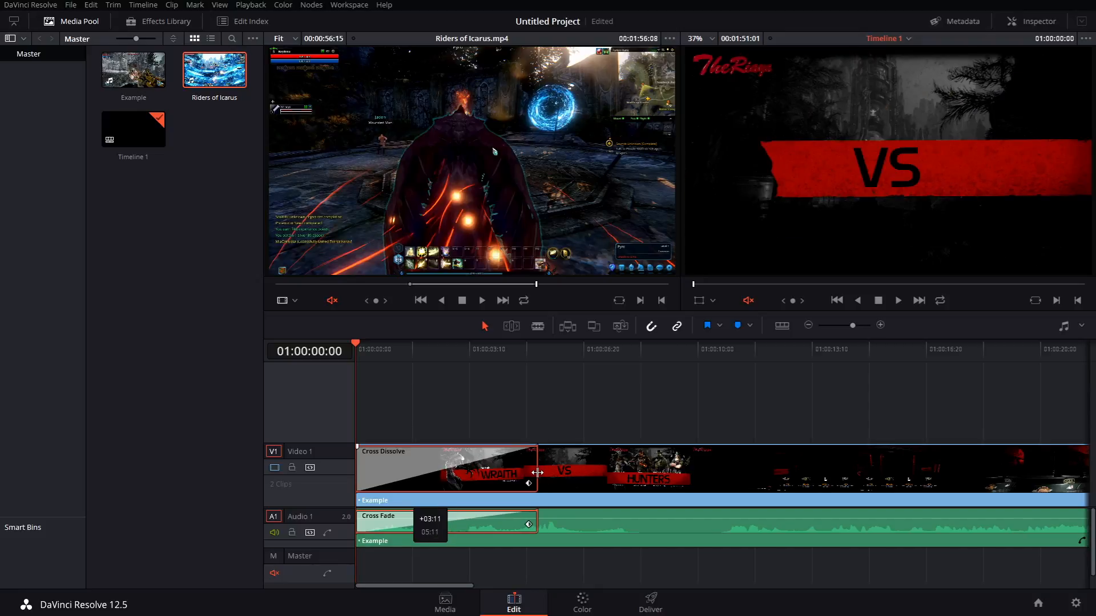
pyautogui.moveTo(538, 473); pyautogui.dragTo(537, 473)
pyautogui.hotkey('ctrl', 'z')
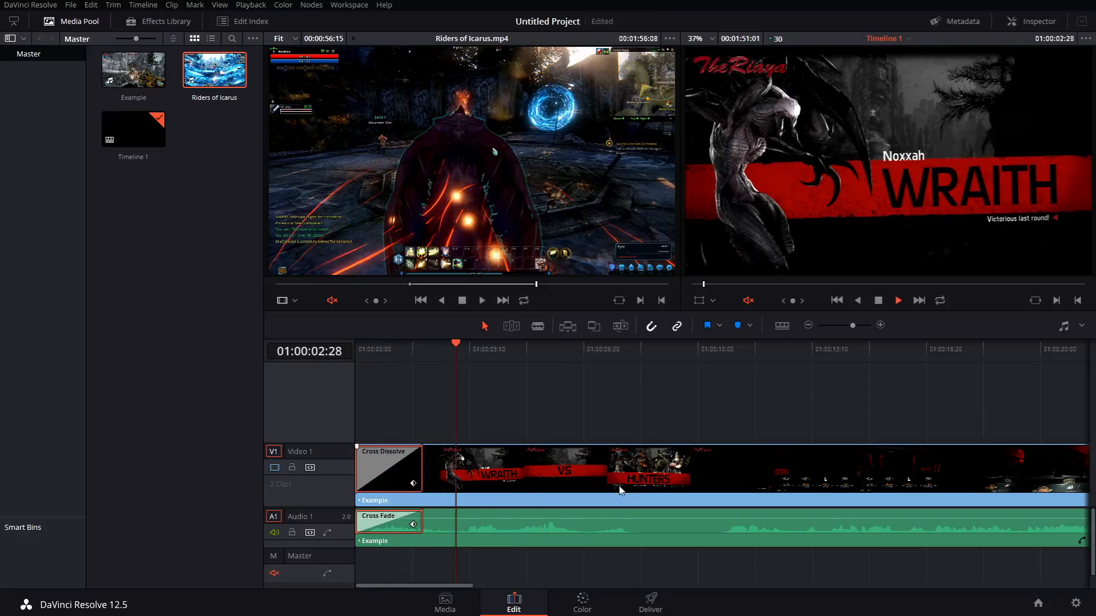
# Step: Play back the opening Cross Dissolve to preview it, and return the playhead to the timeline start
pyautogui.press('space')
pyautogui.moveTo(471, 586); pyautogui.dragTo(596, 586)
pyautogui.press('Home')
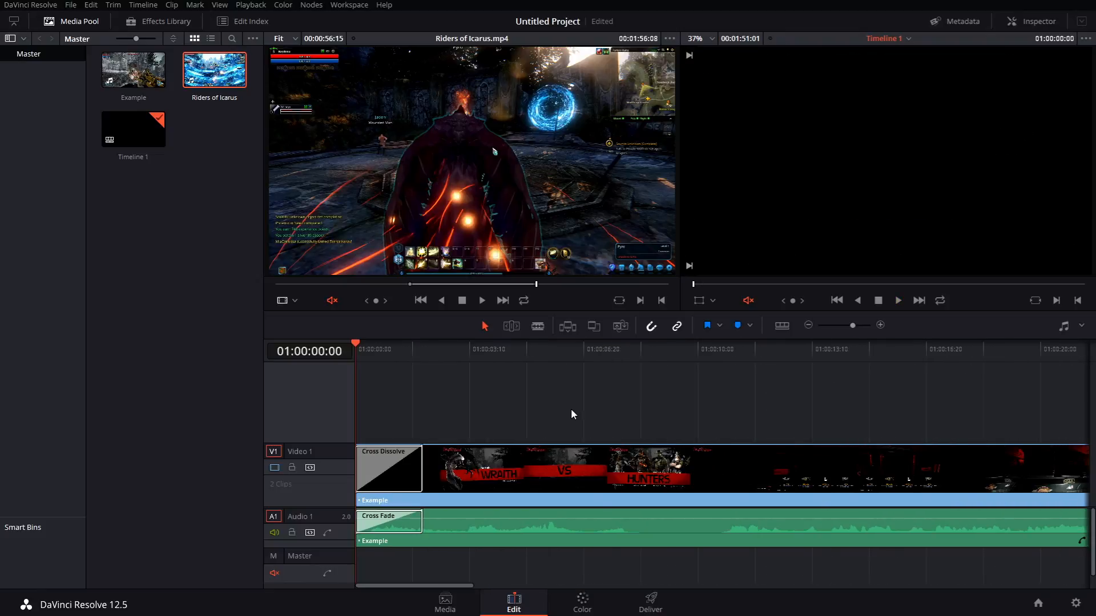
# Step: Add a 60 frame Cross Dissolve at the cut between the Example and Riders of Icarus clips
pyautogui.press('Down')
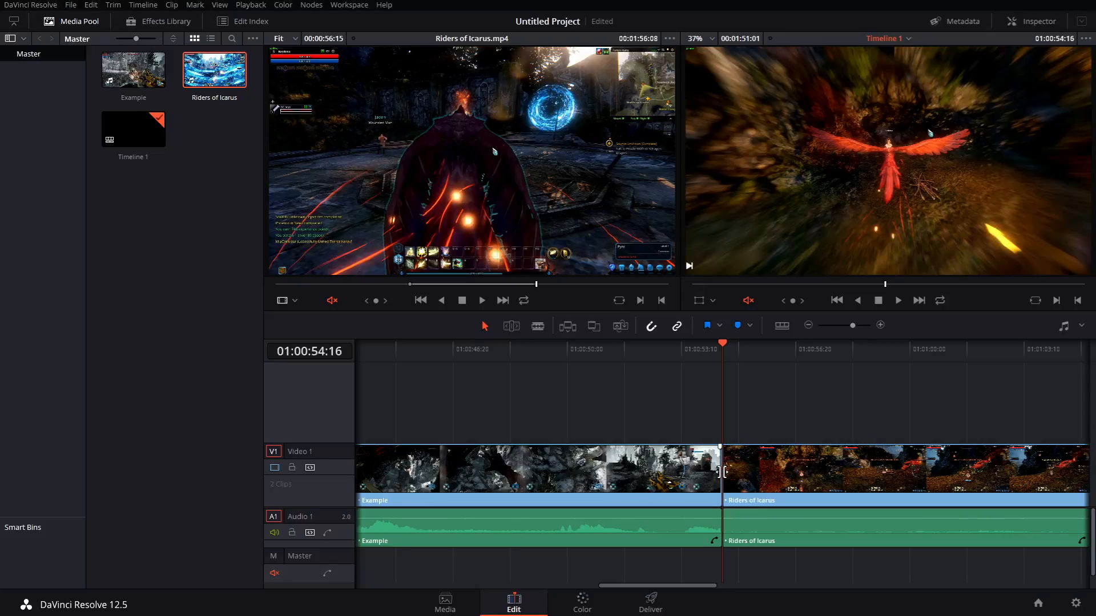
pyautogui.rightClick(722, 472)
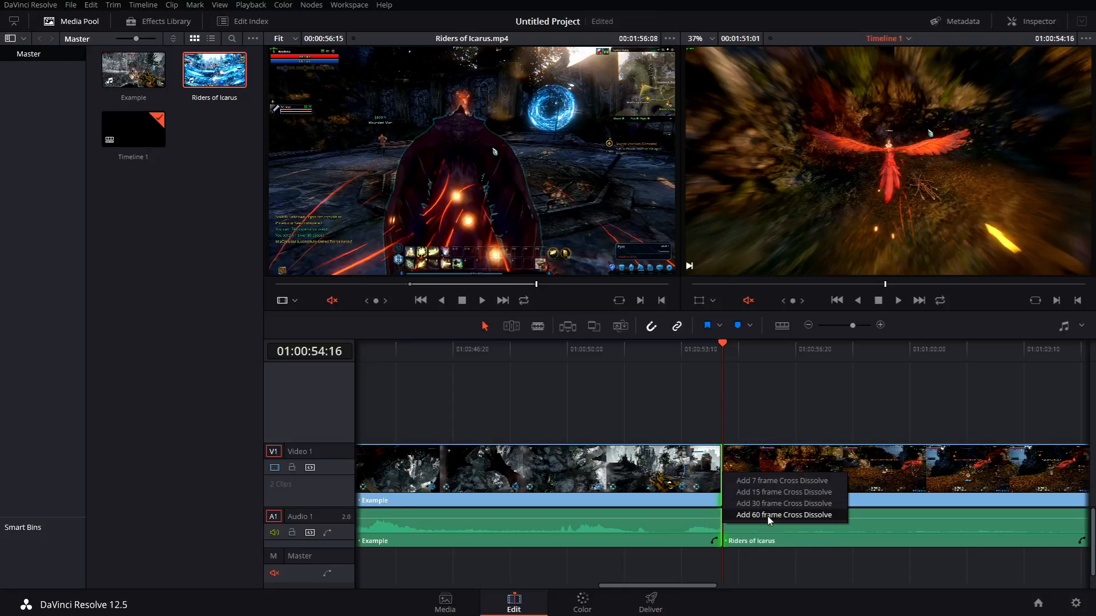
pyautogui.click(770, 515)
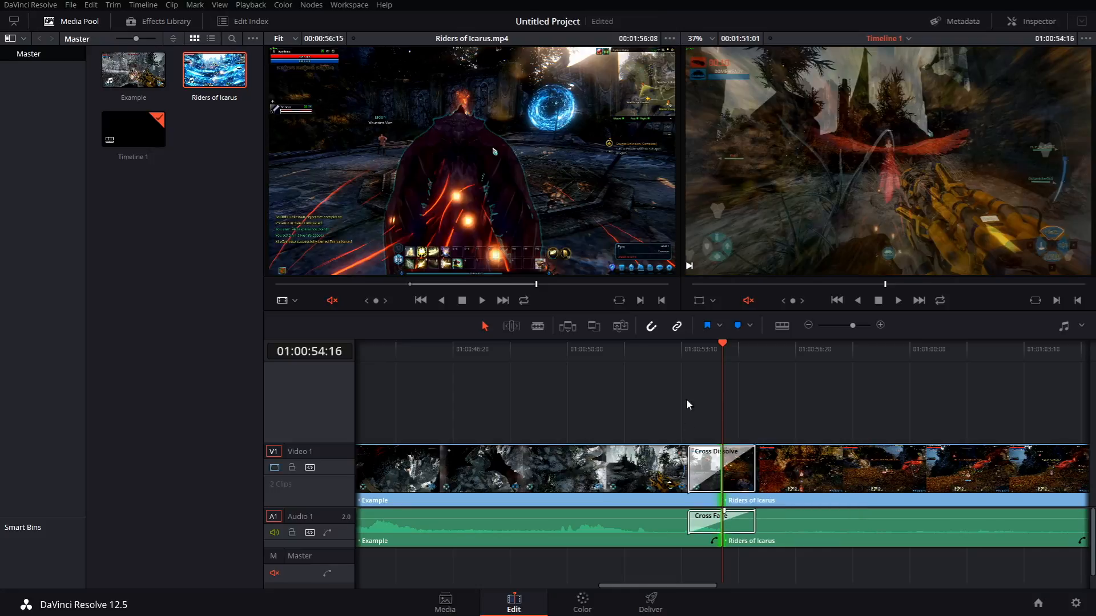
# Step: Play back the Cross Dissolve between the two clips, starting from 01:00:53:05
pyautogui.click(676, 354)
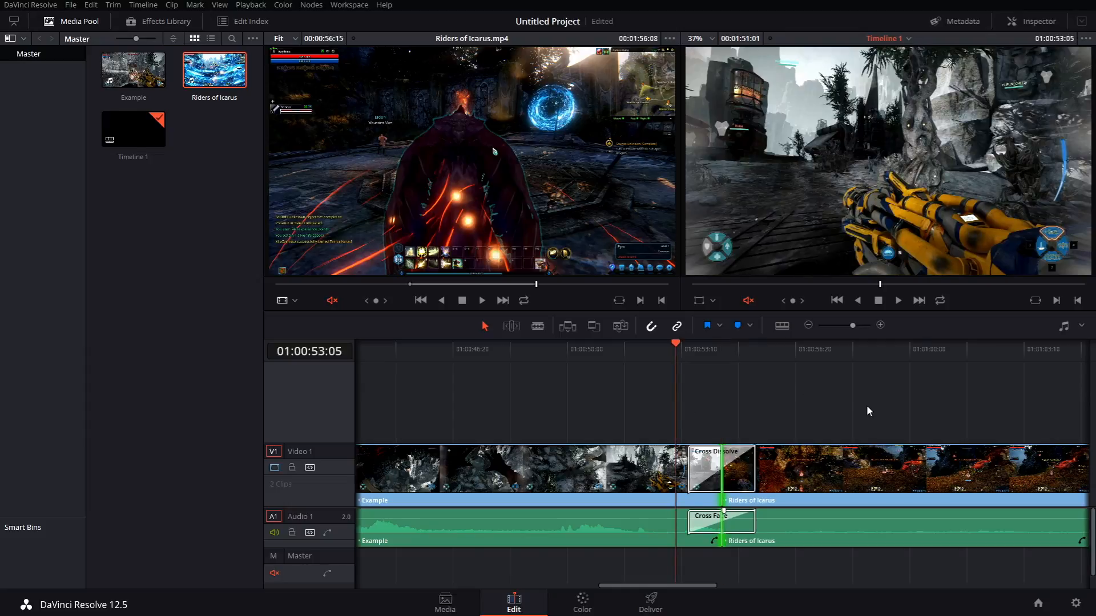
pyautogui.press('space')
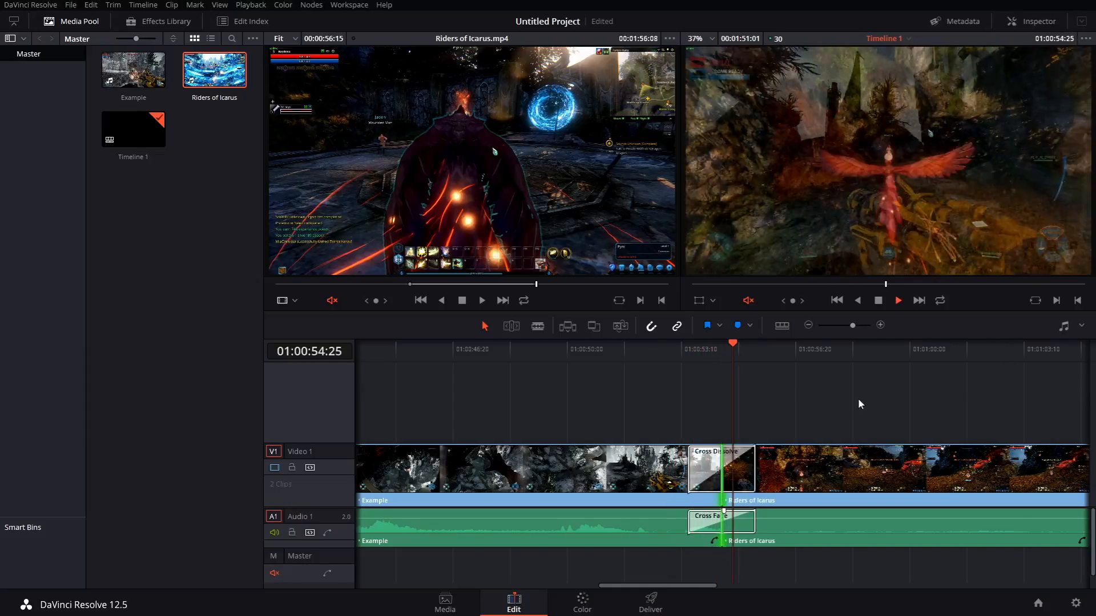
pyautogui.press('space')
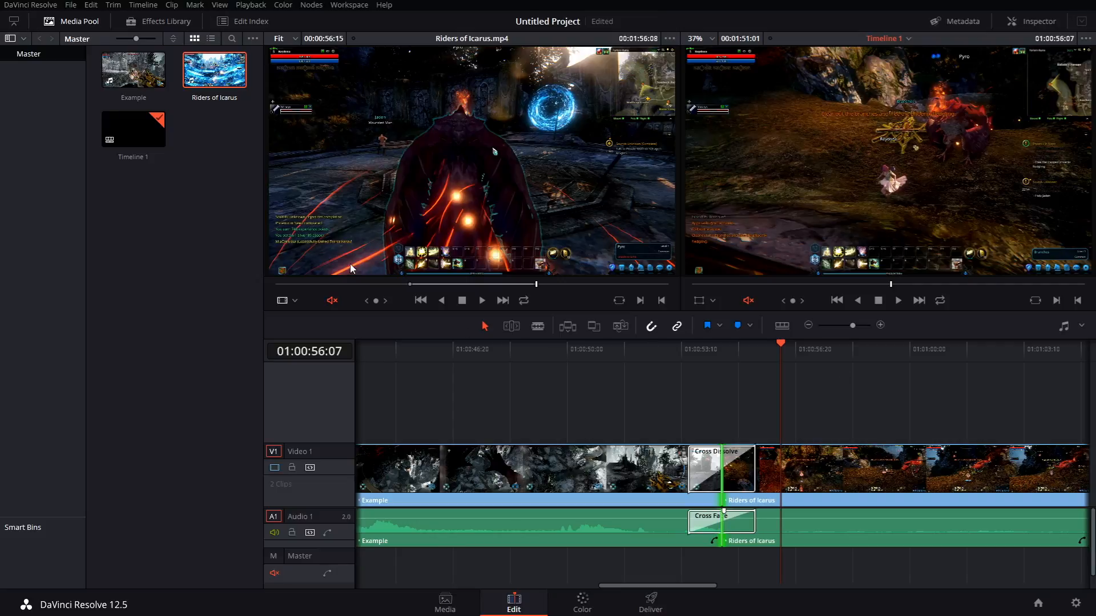
# Step: View the available Render Cache modes, and place the playhead at 01:00:53:02 just before the middle transition
pyautogui.click(263, 7)
pyautogui.moveTo(348, 46)
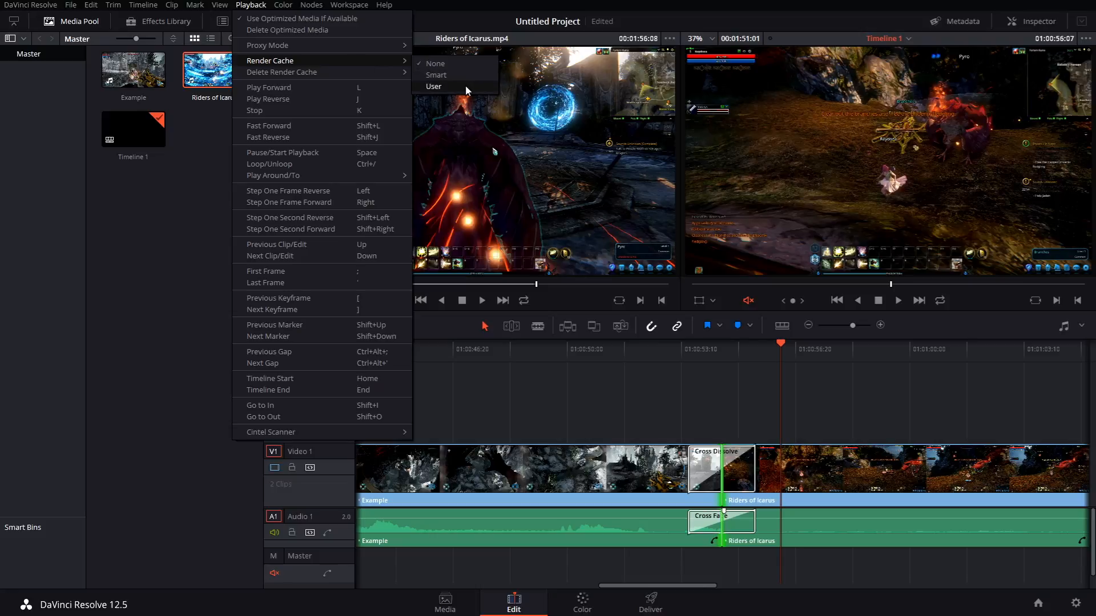
pyautogui.click(672, 351)
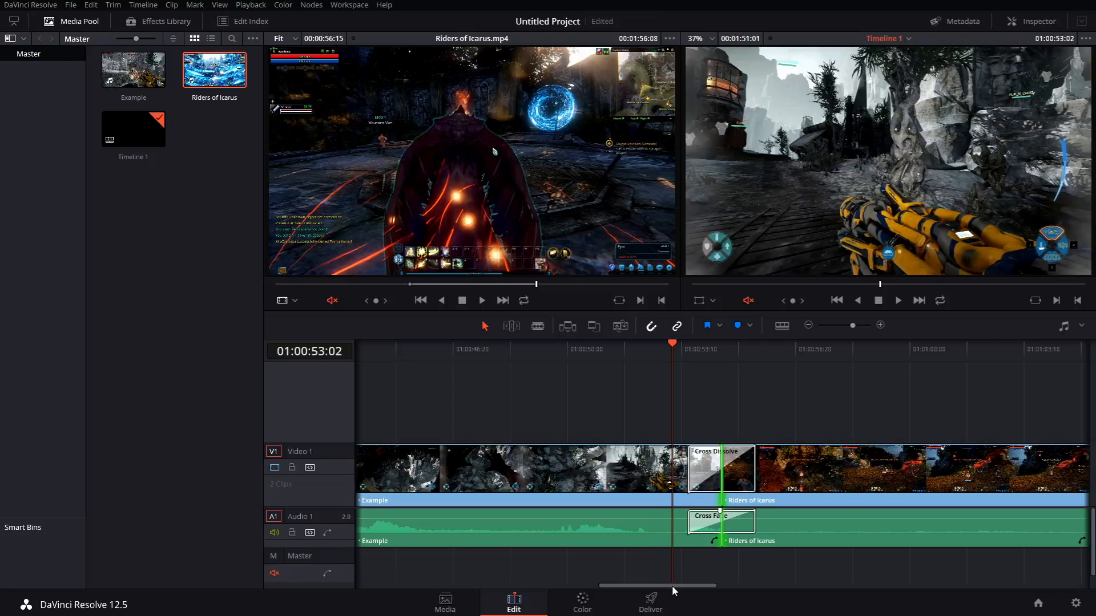
# Step: Add a 60 frame Cross Dissolve at the end of the Riders of Icarus clip
pyautogui.moveTo(673, 586); pyautogui.dragTo(1006, 587)
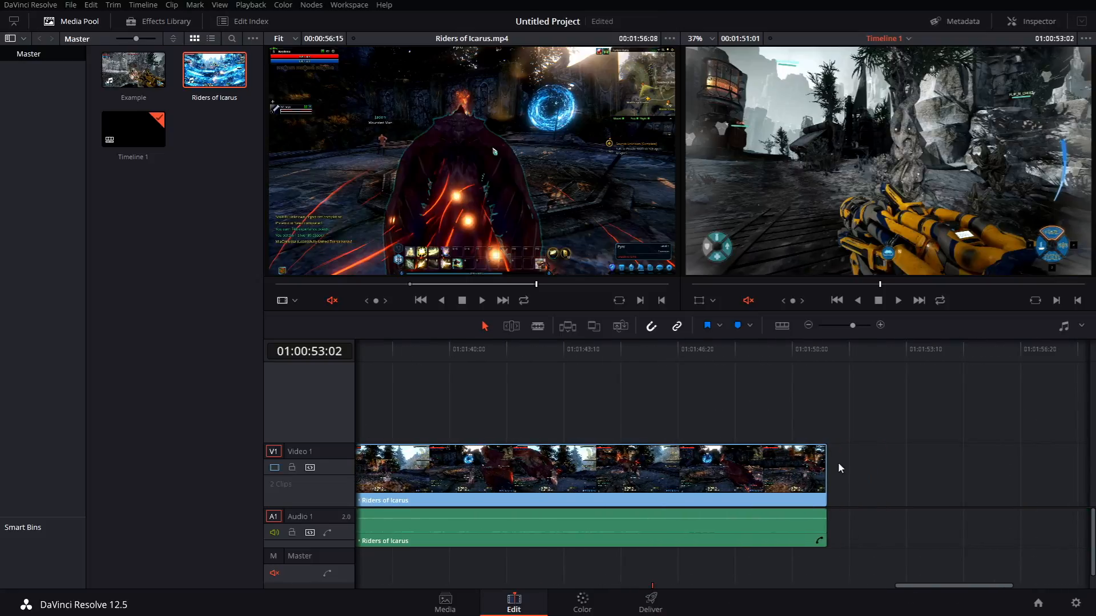
pyautogui.scroll(-3, 827, 459)
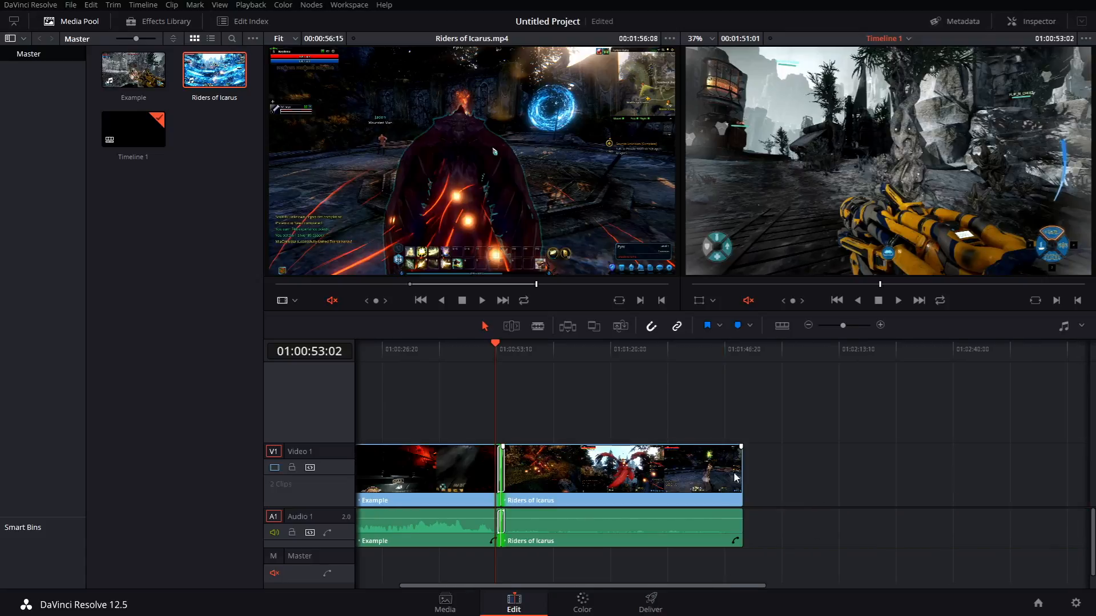
pyautogui.rightClick(738, 460)
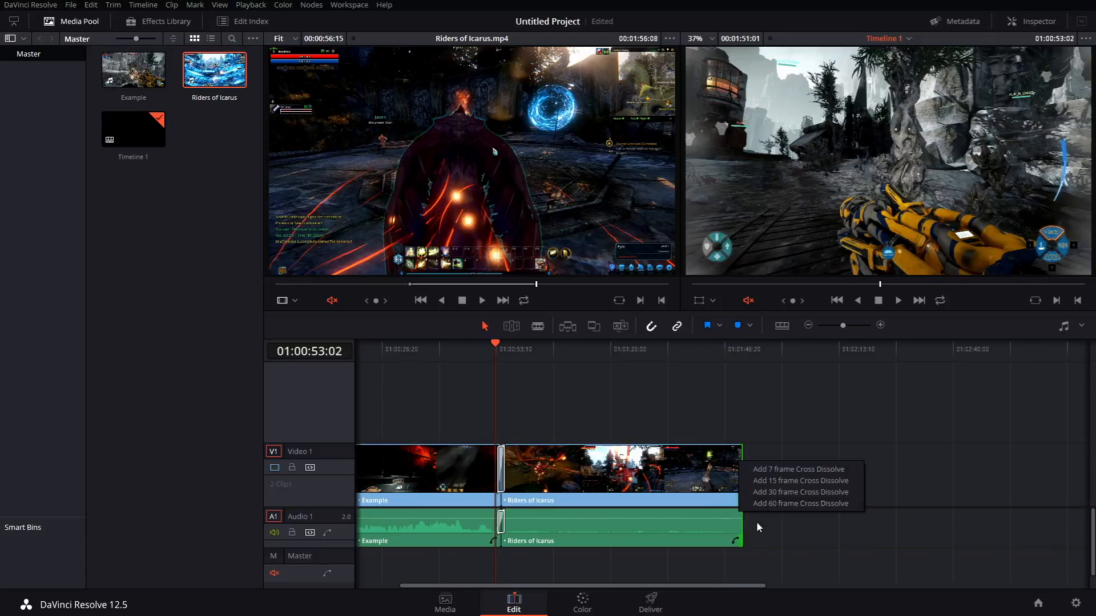
pyautogui.click(787, 505)
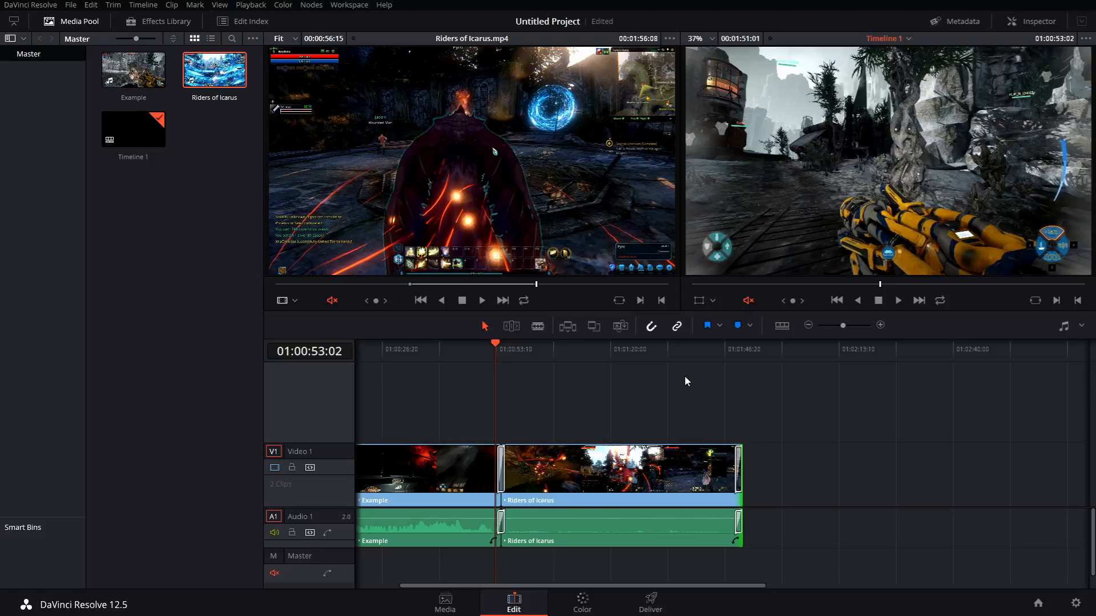
pyautogui.hotkey('ctrl', 't')
pyautogui.scroll(3, 684, 376)
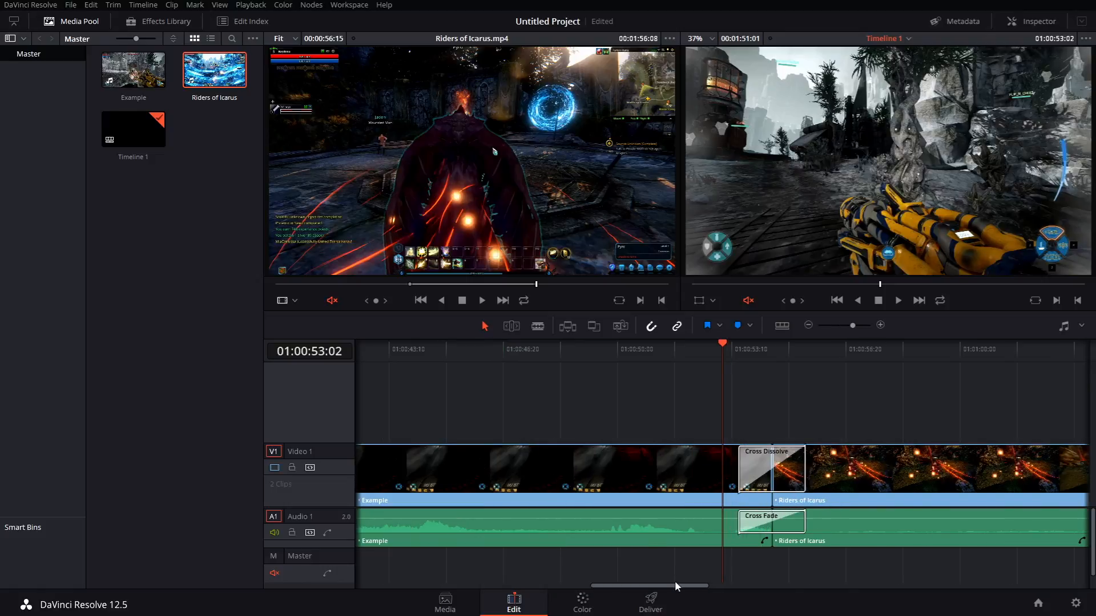
pyautogui.moveTo(675, 580); pyautogui.dragTo(989, 579)
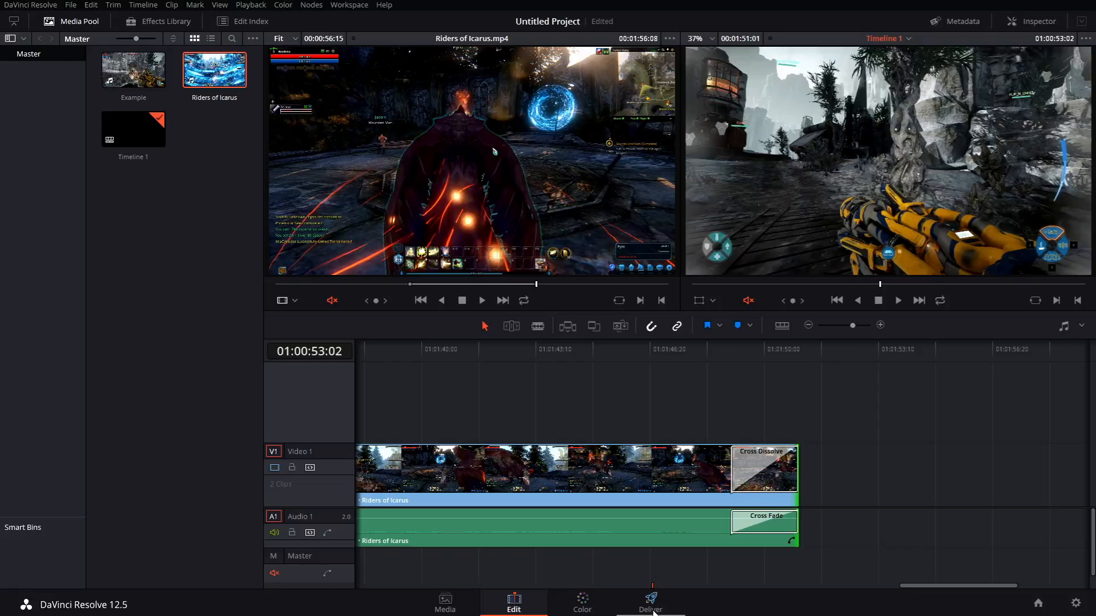
# Step: Switch to the Deliver page and set the QuickTime video export codec to H.264
pyautogui.click(675, 603)
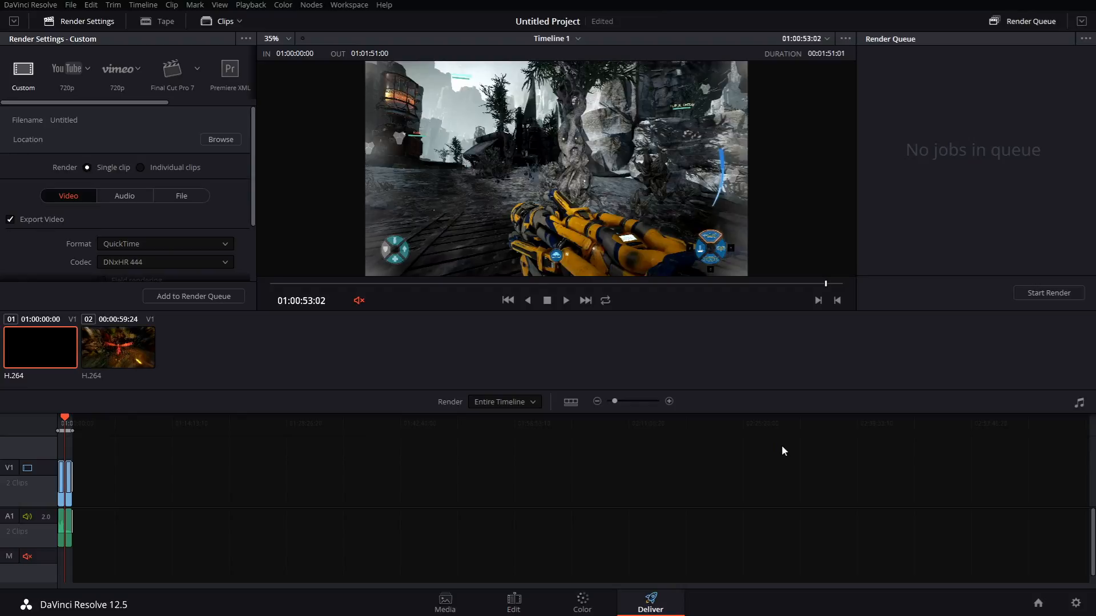
pyautogui.scroll(6, 184, 473)
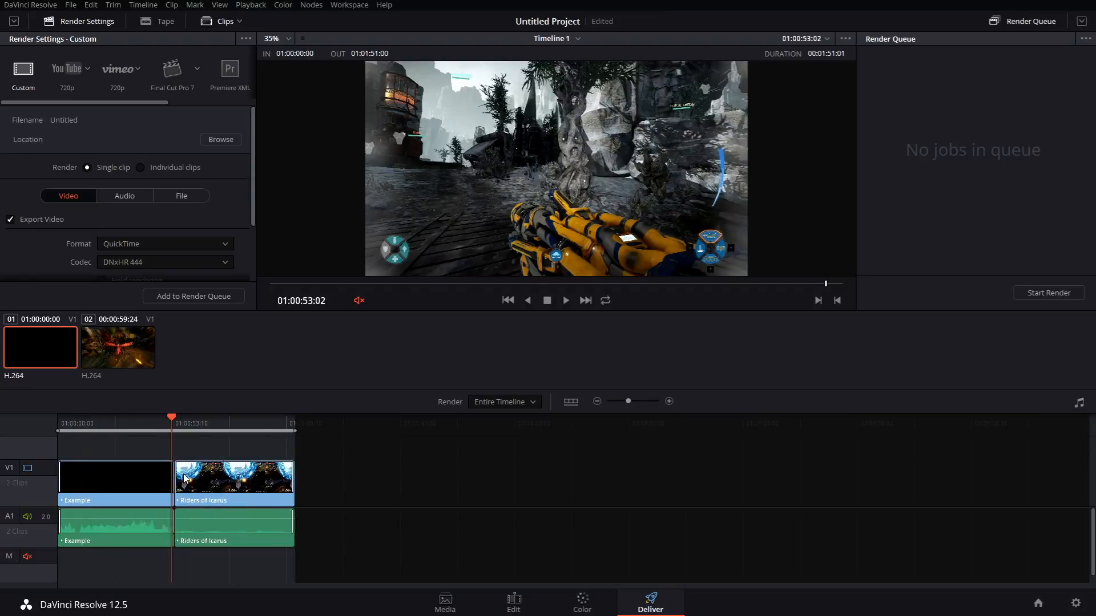
pyautogui.scroll(-1, 204, 478)
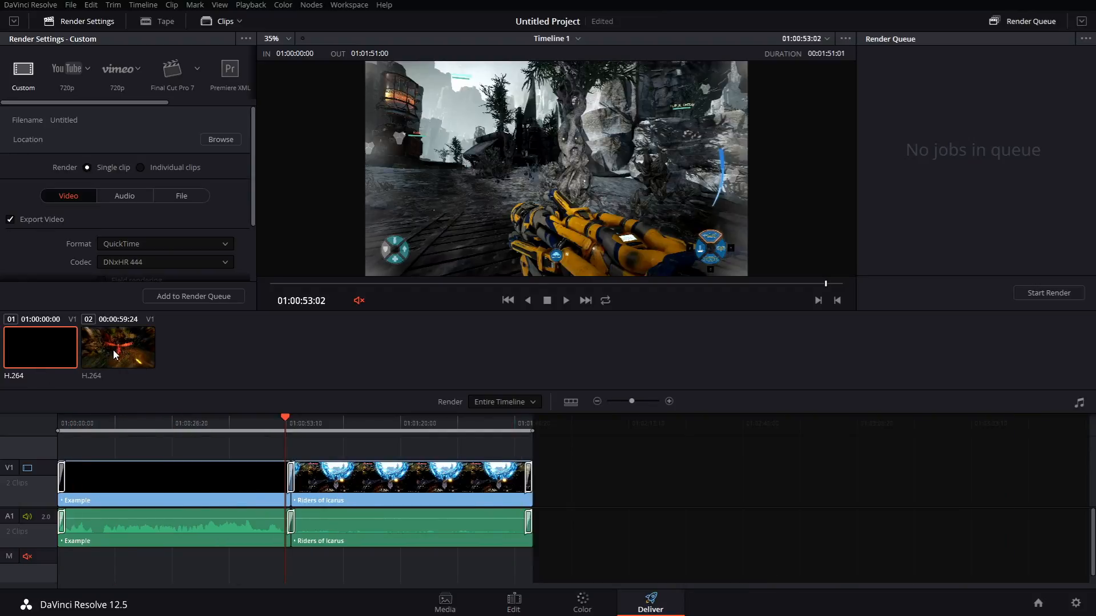
pyautogui.scroll(-2, 57, 240)
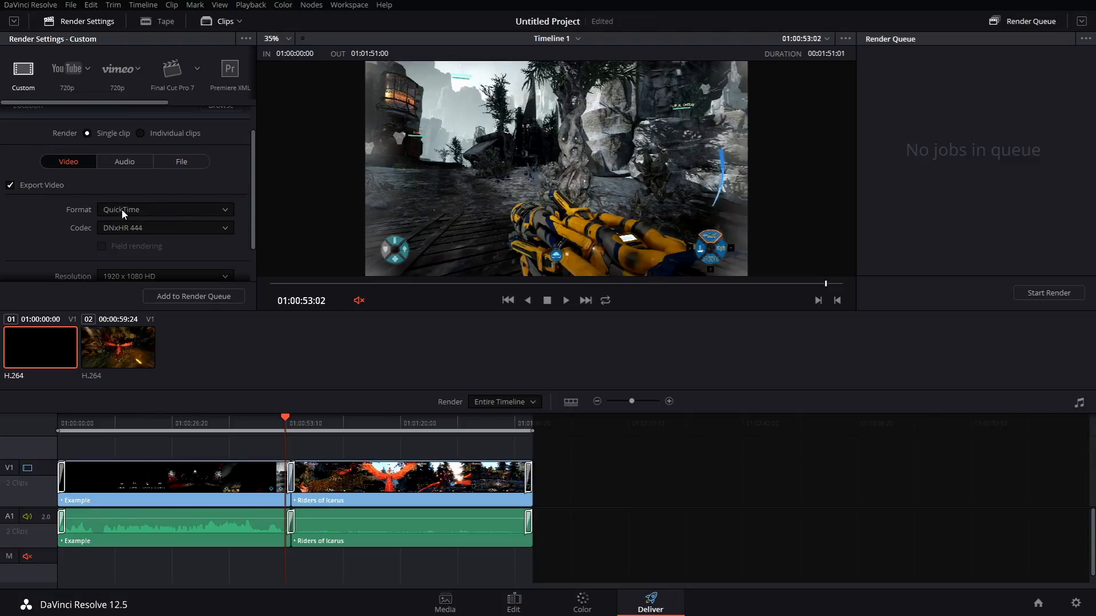
pyautogui.click(178, 226)
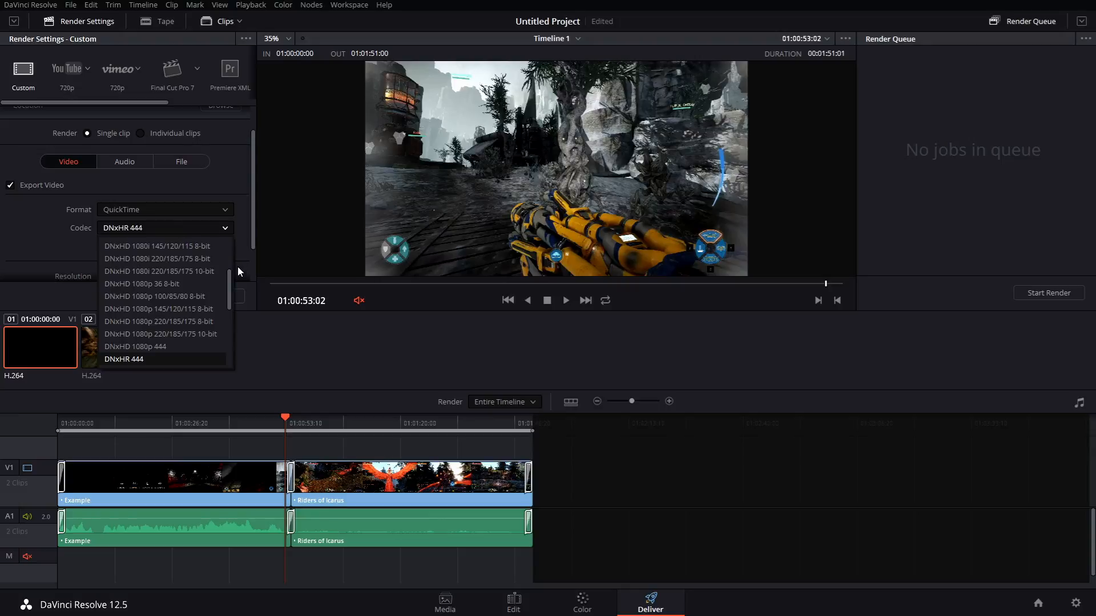
pyautogui.click(233, 283)
pyautogui.click(220, 227)
pyautogui.scroll(-2, 200, 256)
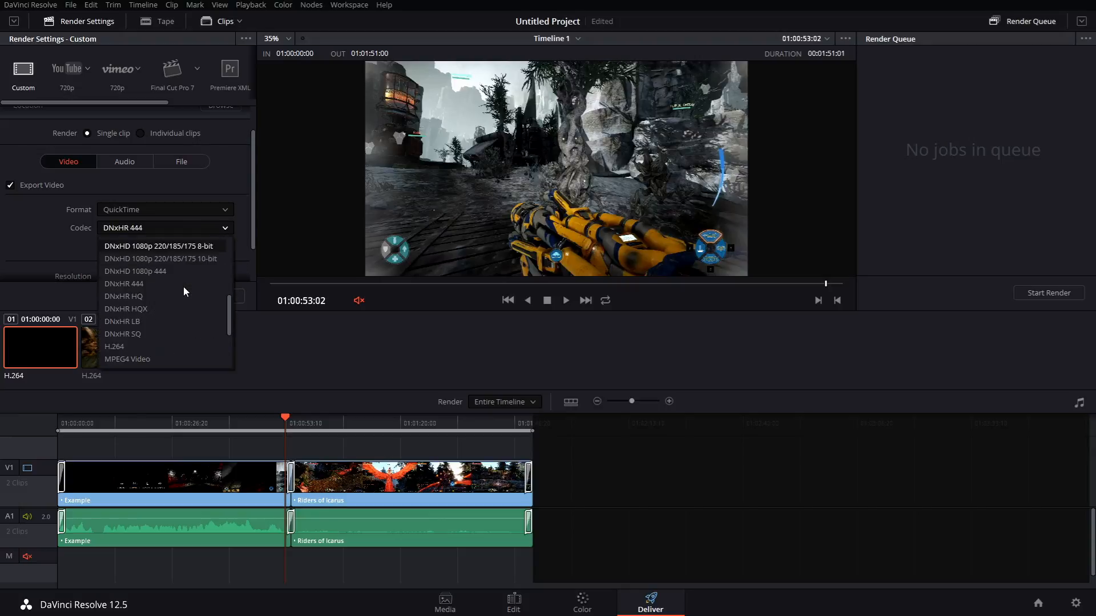
pyautogui.scroll(-1, 184, 286)
pyautogui.click(114, 314)
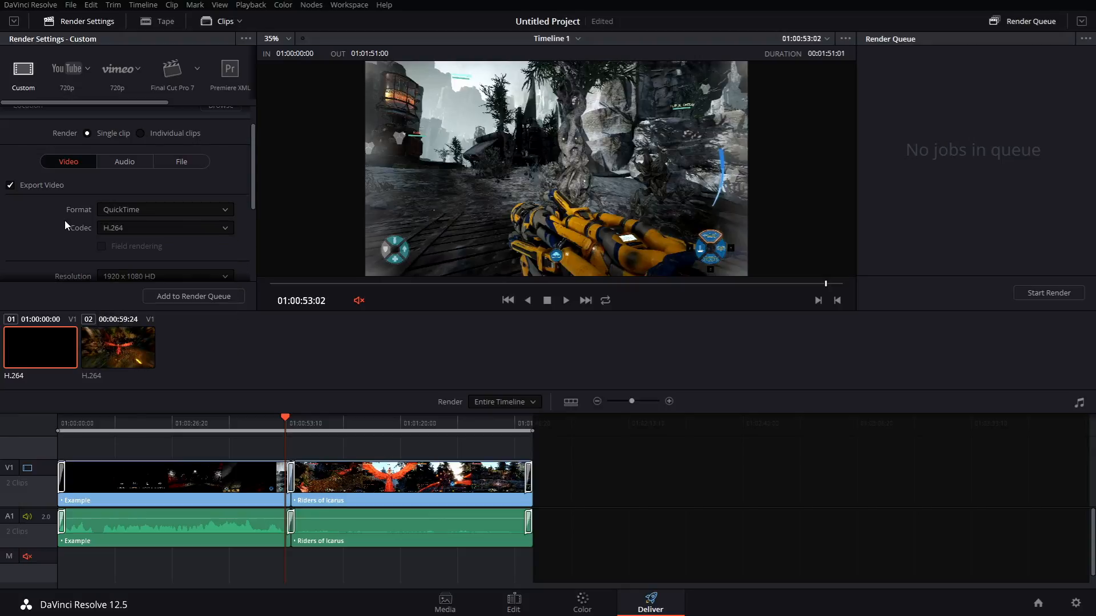
pyautogui.scroll(-4, 64, 222)
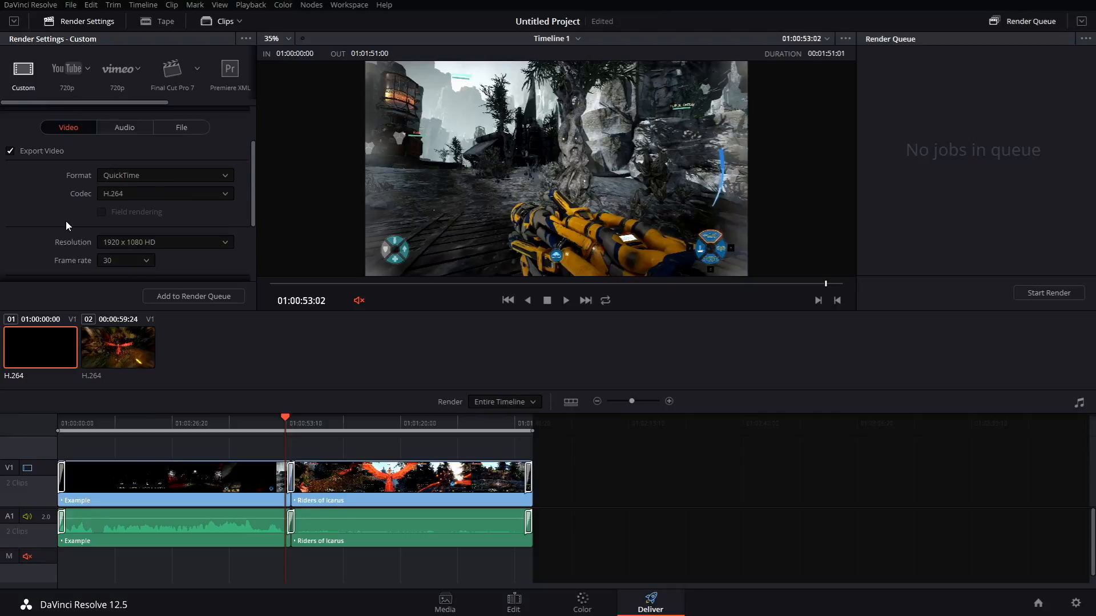
pyautogui.click(212, 296)
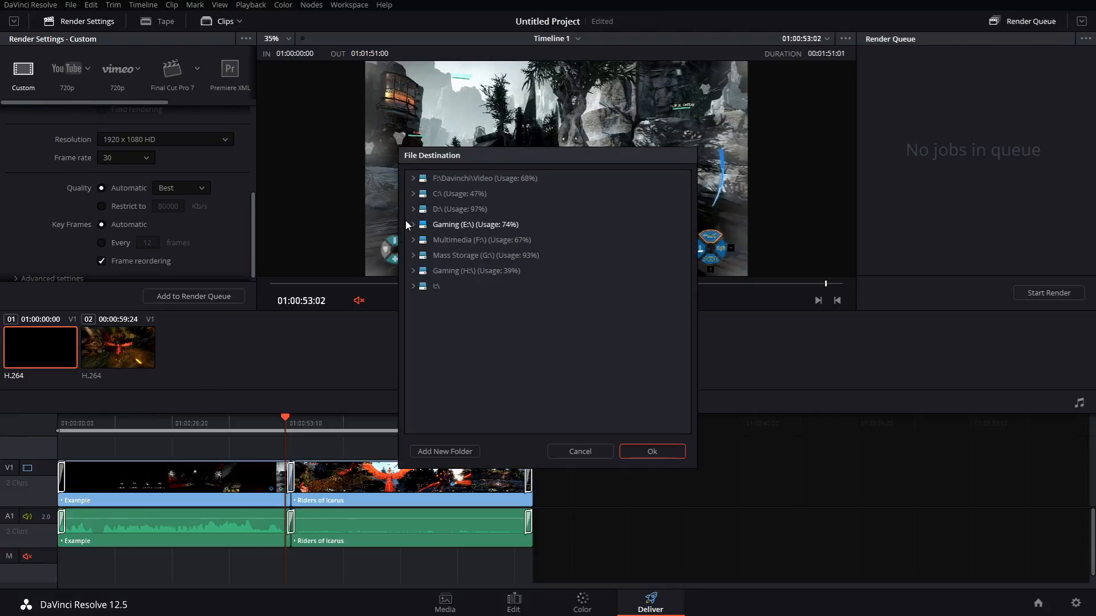
pyautogui.click(580, 452)
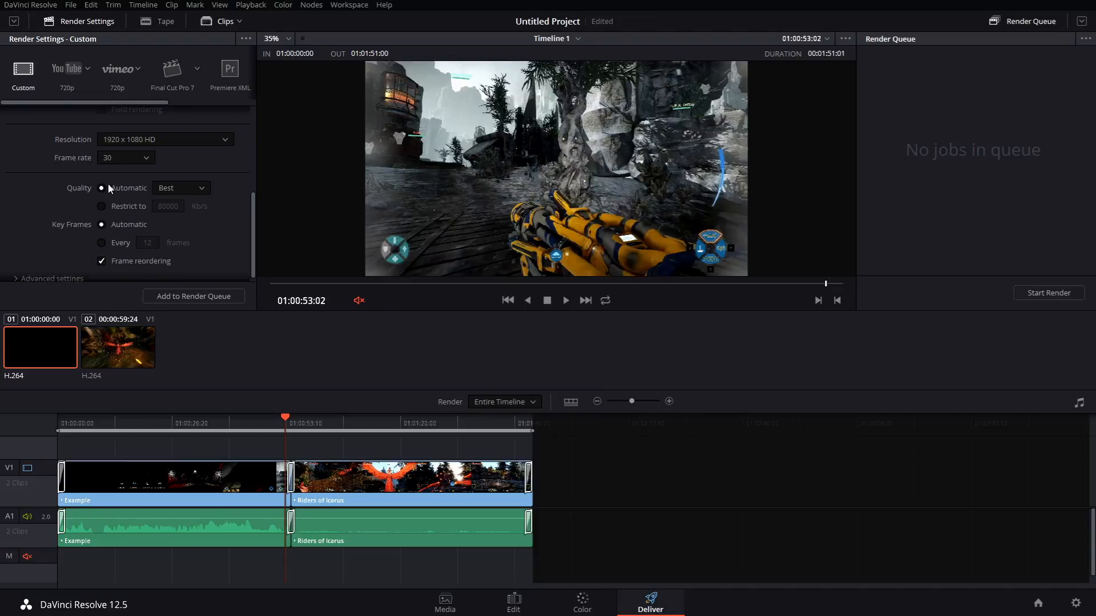
# Step: Set the audio export codec to AAC in the render settings
pyautogui.scroll(4, 53, 218)
pyautogui.click(120, 197)
pyautogui.scroll(-2, 237, 207)
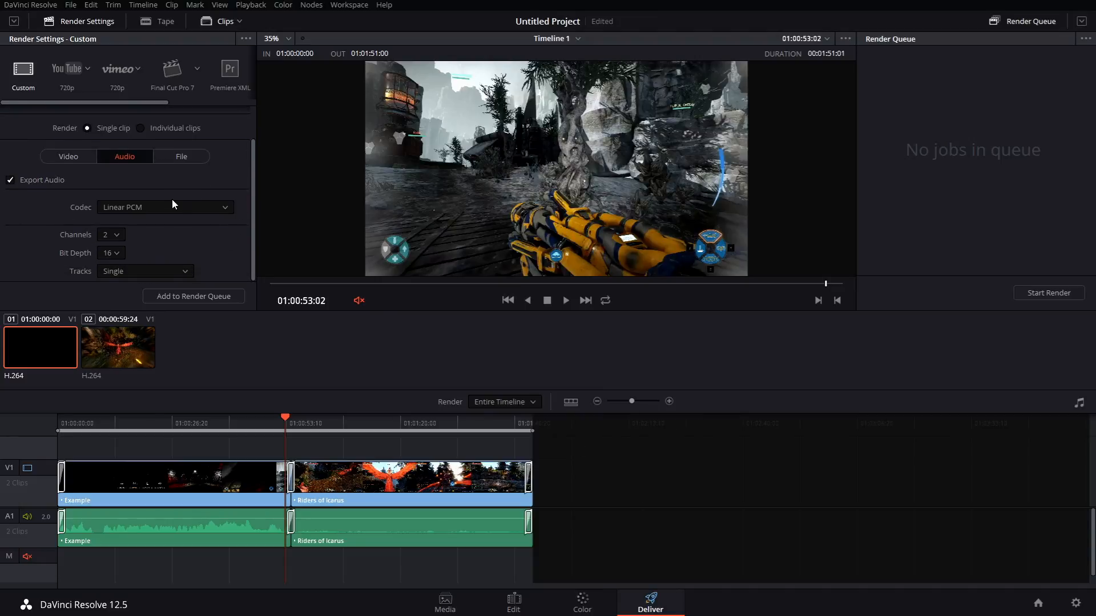
pyautogui.click(172, 205)
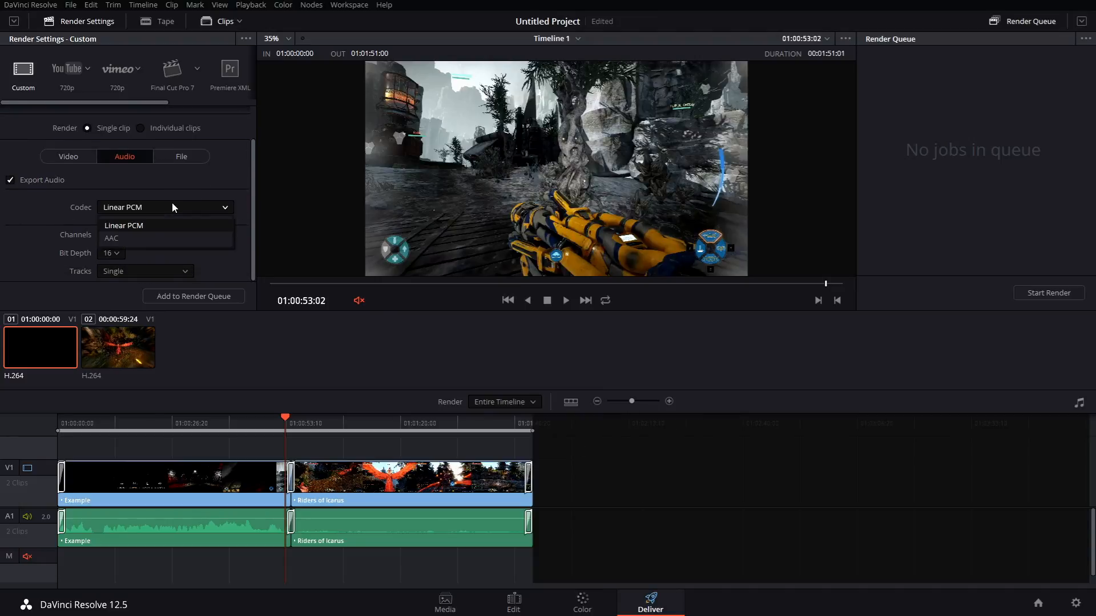
pyautogui.click(132, 238)
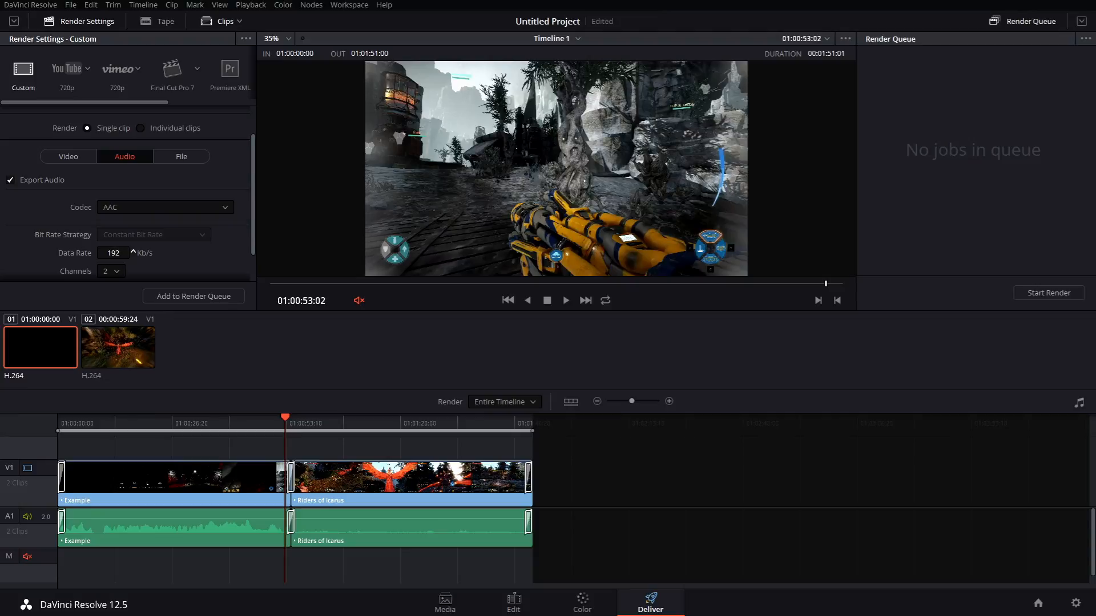
# Step: Review the AAC audio settings and the video export's resolution, frame rate, quality and key frame settings
pyautogui.scroll(-2, 251, 226)
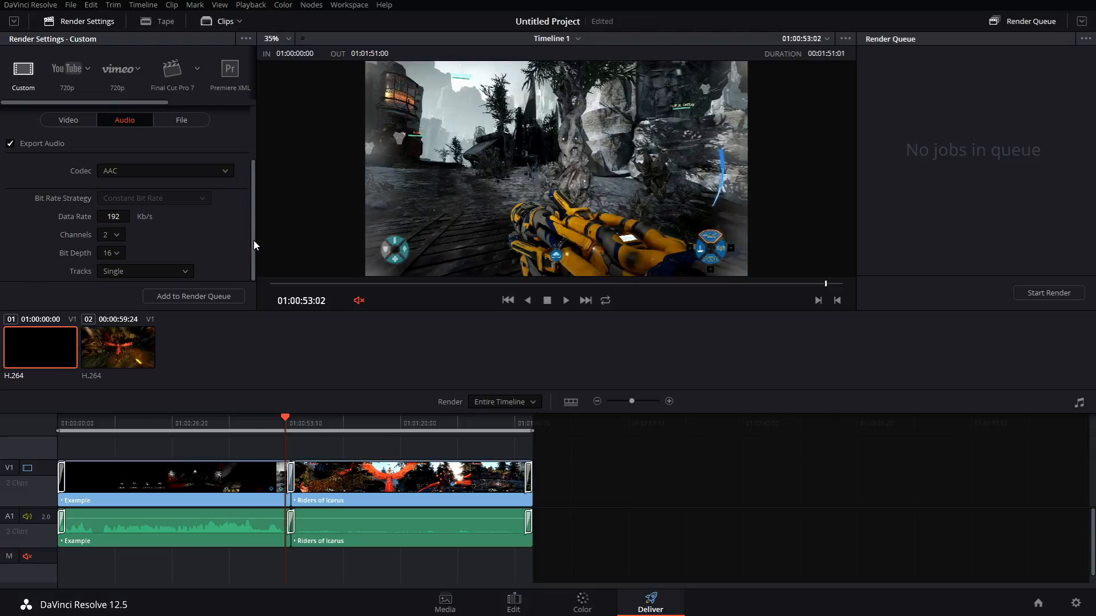
pyautogui.scroll(2, 228, 229)
pyautogui.scroll(-2, 127, 178)
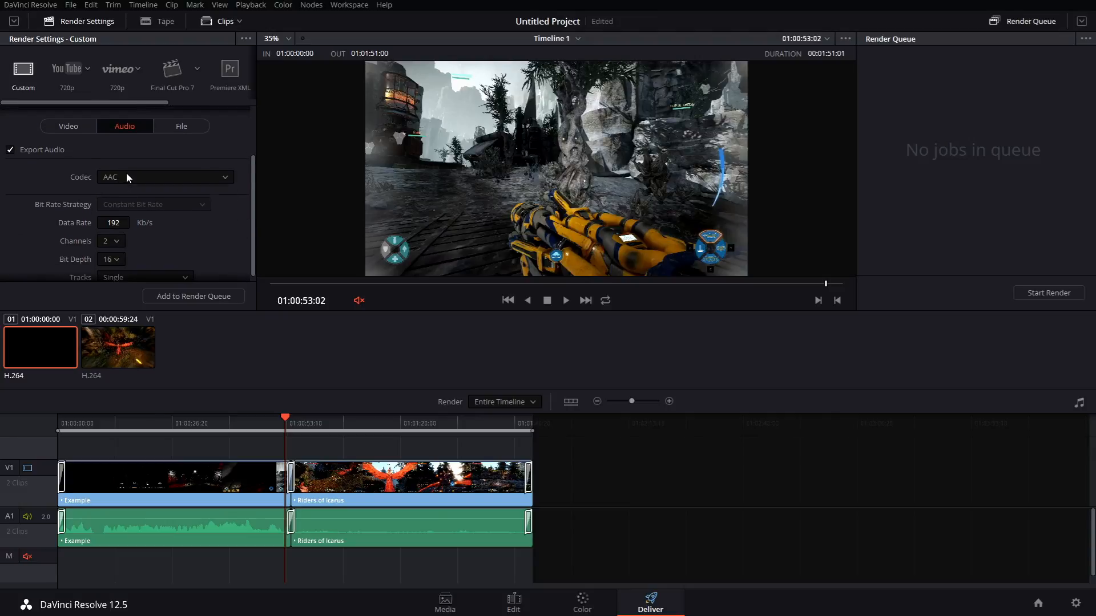
pyautogui.click(127, 177)
pyautogui.click(244, 231)
pyautogui.scroll(-1, 256, 246)
pyautogui.click(67, 117)
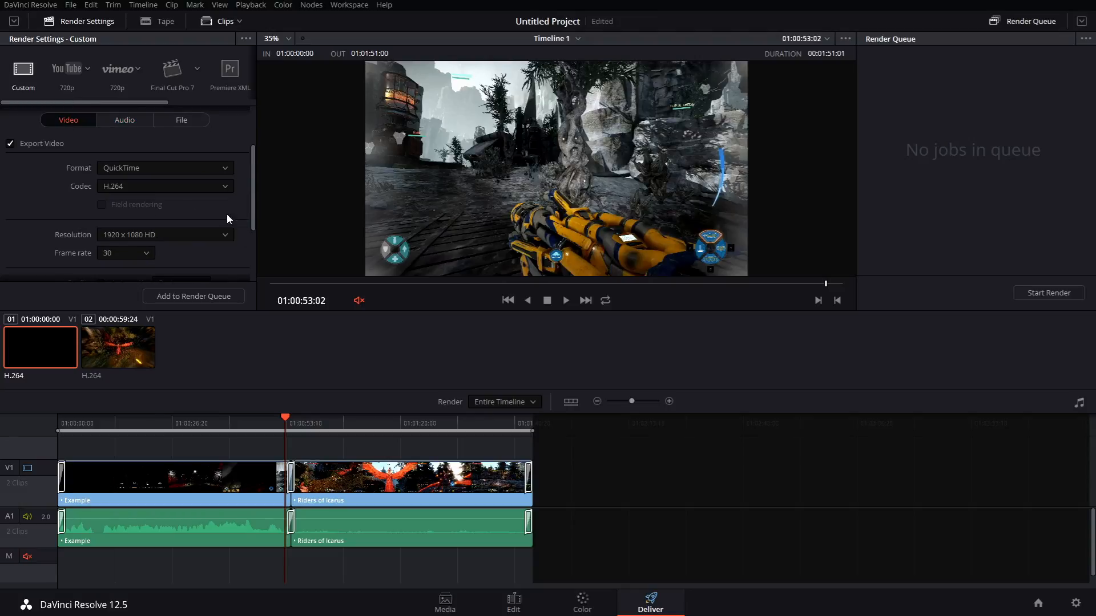
pyautogui.moveTo(252, 171); pyautogui.dragTo(254, 224)
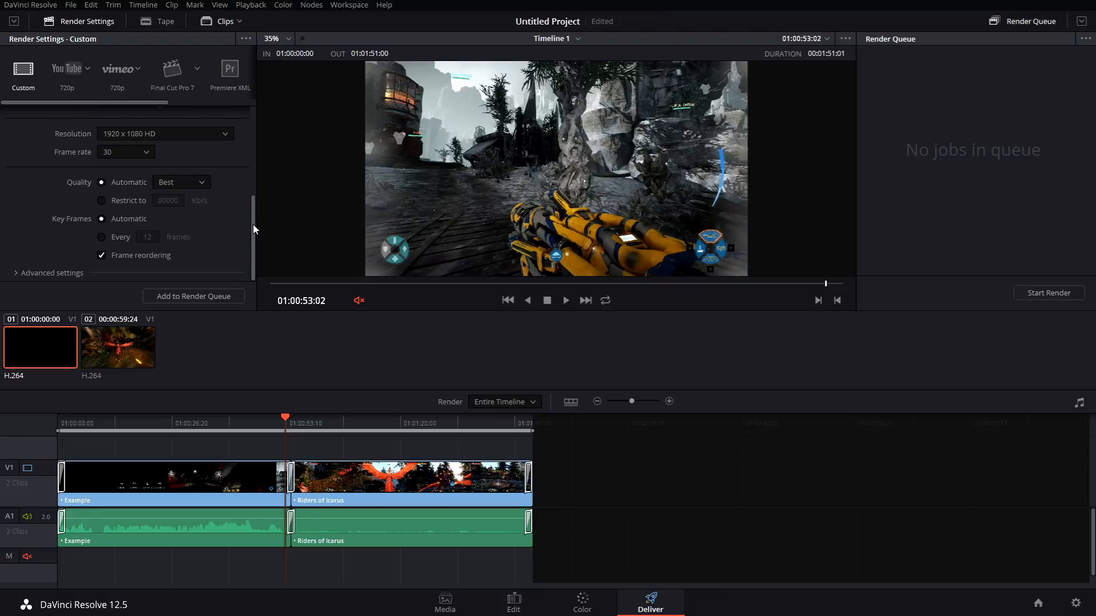
pyautogui.moveTo(252, 223)
pyautogui.mouseDown()
pyautogui.moveTo(254, 155)
pyautogui.moveTo(255, 226)
pyautogui.mouseUp()
pyautogui.moveTo(255, 242); pyautogui.dragTo(255, 178)
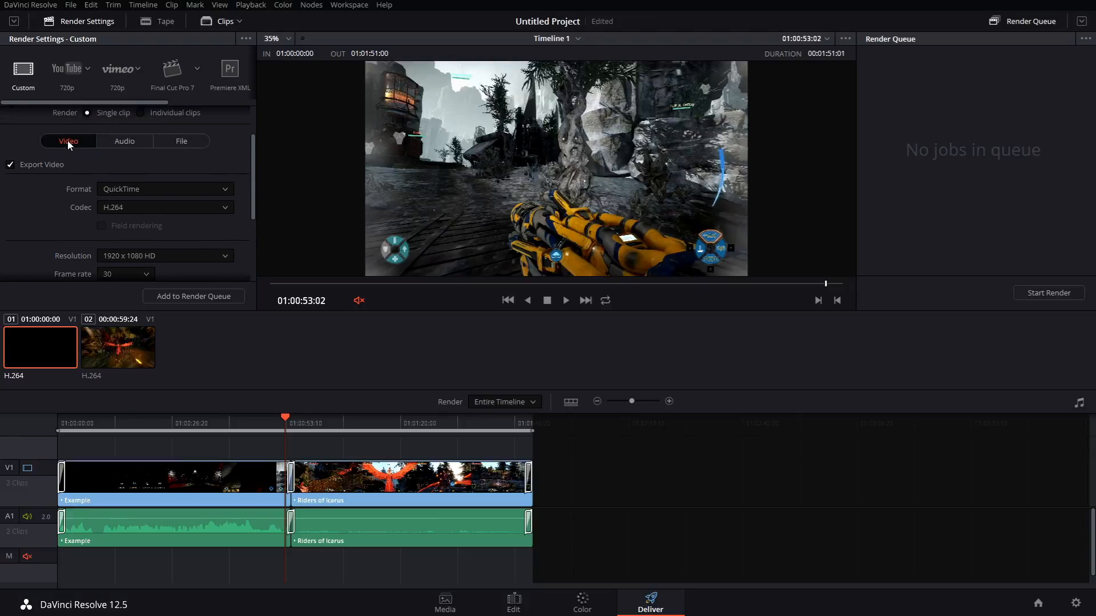
# Step: Set the export's custom file name to "Davinci quick tutorial" in the render file settings
pyautogui.click(194, 144)
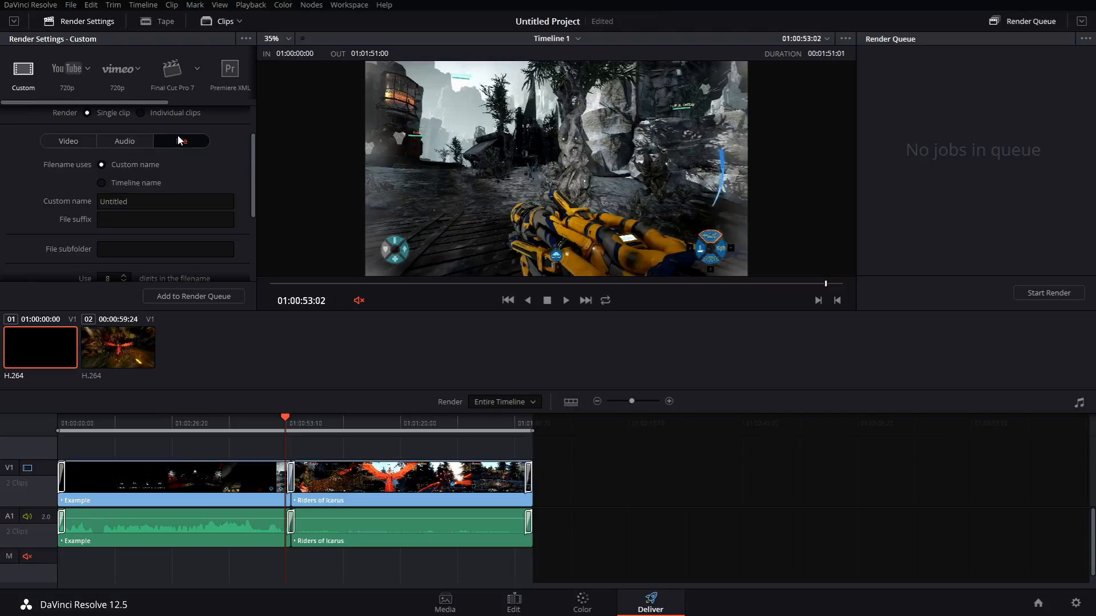
pyautogui.click(159, 201)
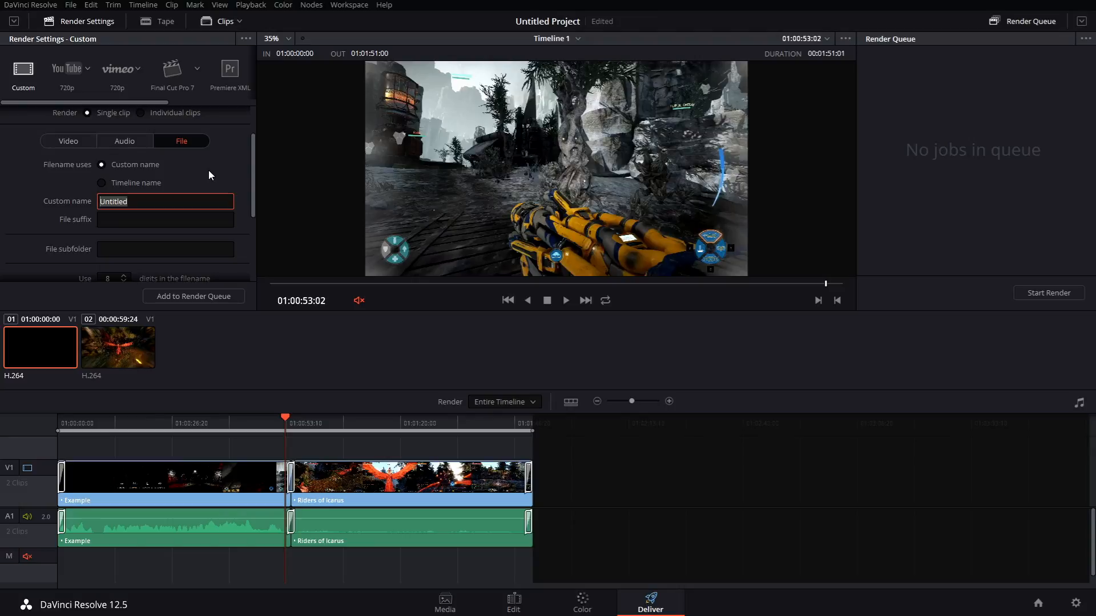
pyautogui.write('Davinci quick tutorial')
# Step: Add the timeline to the render queue with the Gaming (H:\) drive as its file destination
pyautogui.click(227, 297)
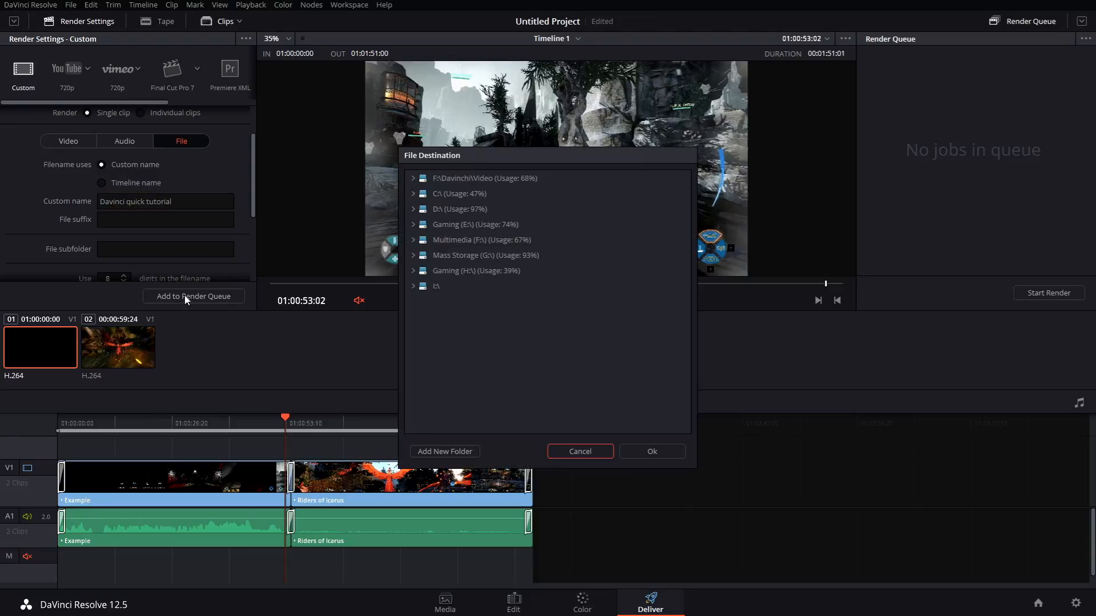
pyautogui.click(478, 272)
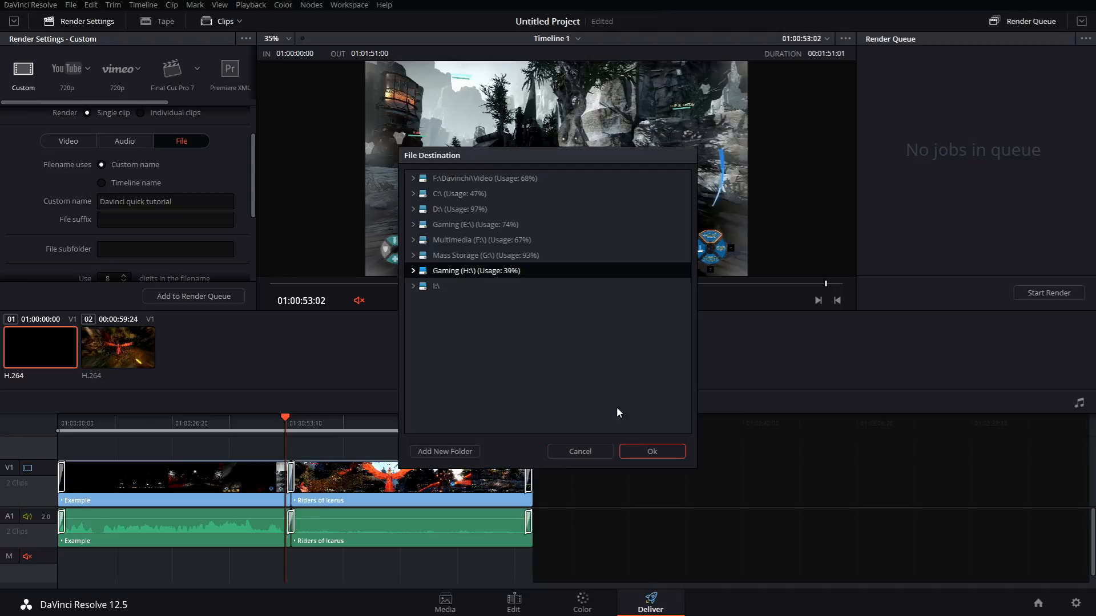
pyautogui.click(666, 451)
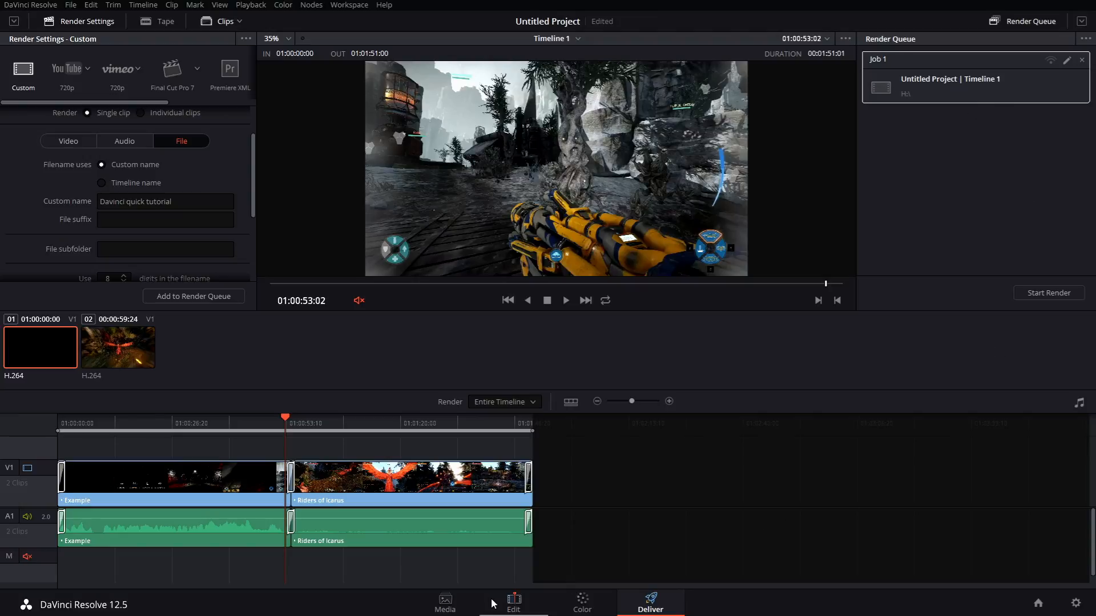
pyautogui.click(514, 609)
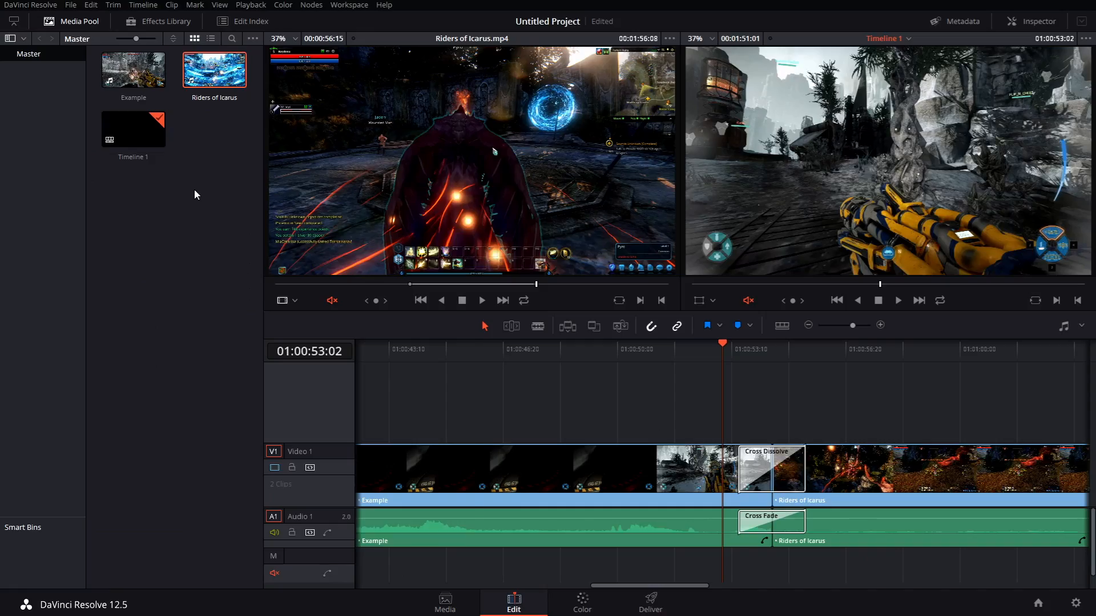
pyautogui.rightClick(194, 189)
pyautogui.moveTo(457, 8)
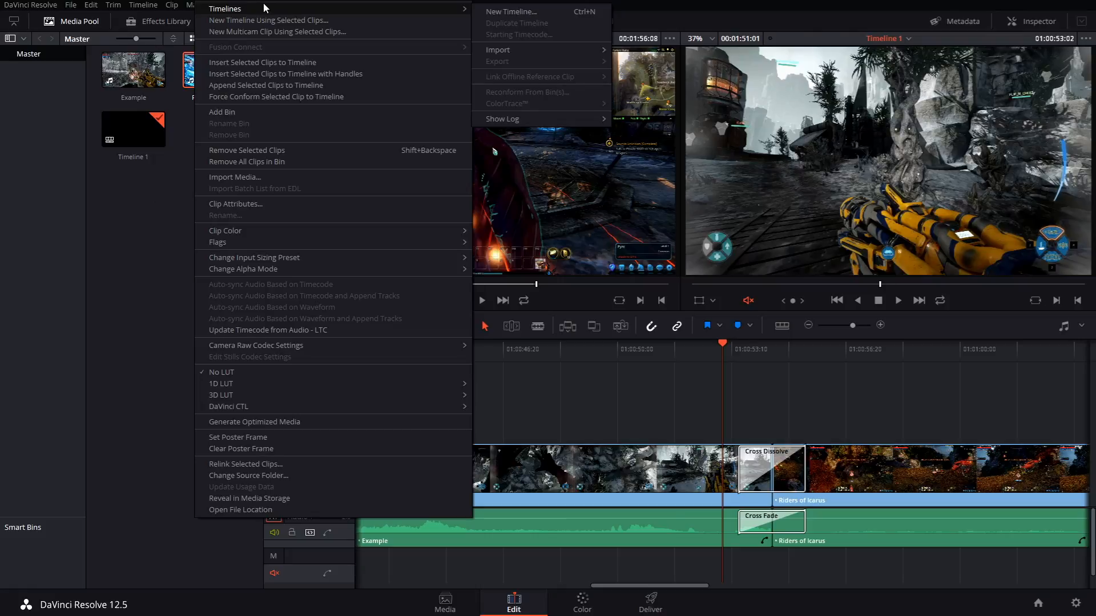
pyautogui.click(140, 215)
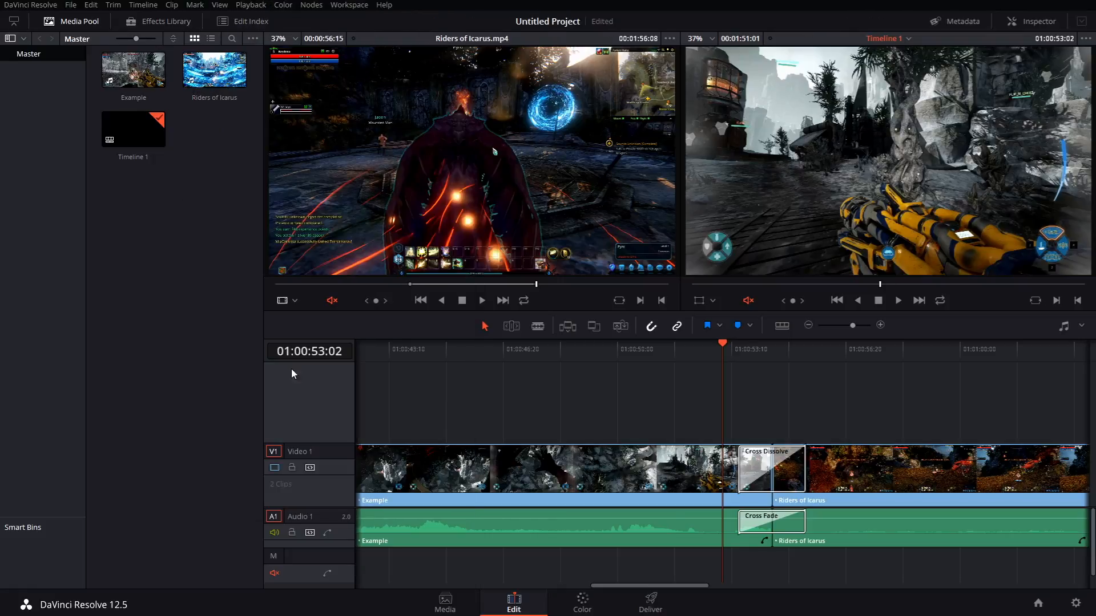
# Step: Return to the Deliver page and start rendering the queued Timeline 1 job
pyautogui.click(650, 602)
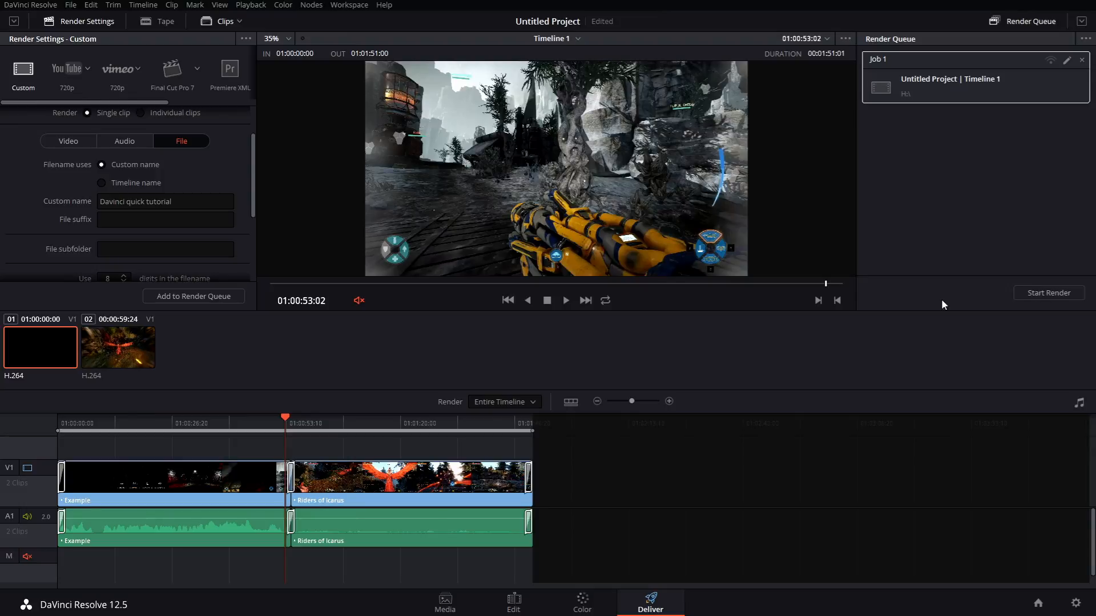
pyautogui.click(1040, 295)
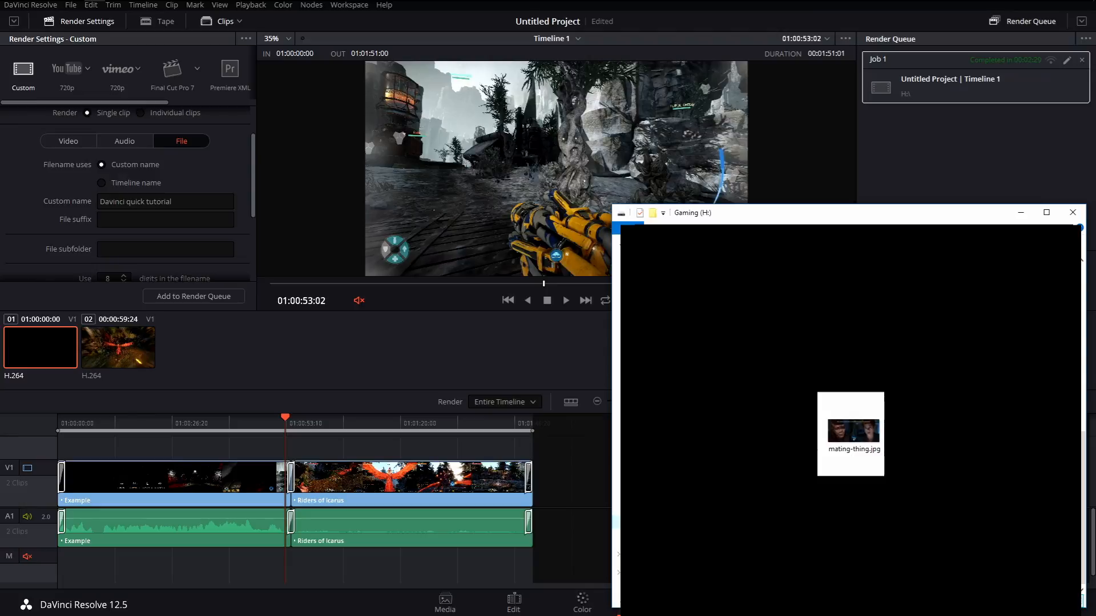
# Step: Play the rendered Davinci quick tutorial.mov from the Gaming (H:) drive in File Explorer and skip ahead to about 00:40
pyautogui.click(844, 435)
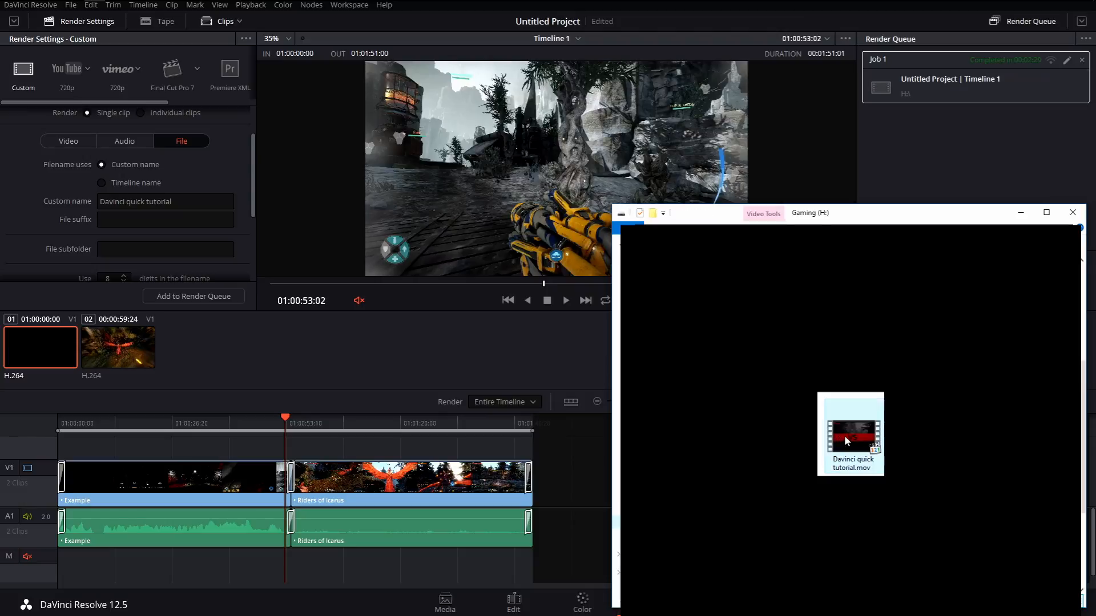
pyautogui.doubleClick(844, 435)
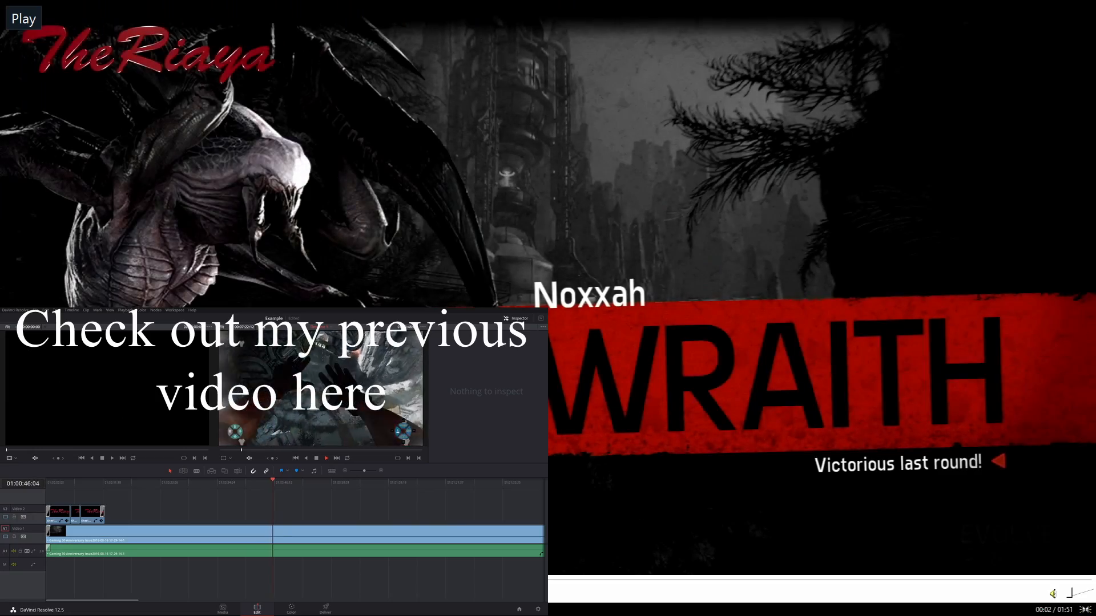
pyautogui.click(398, 581)
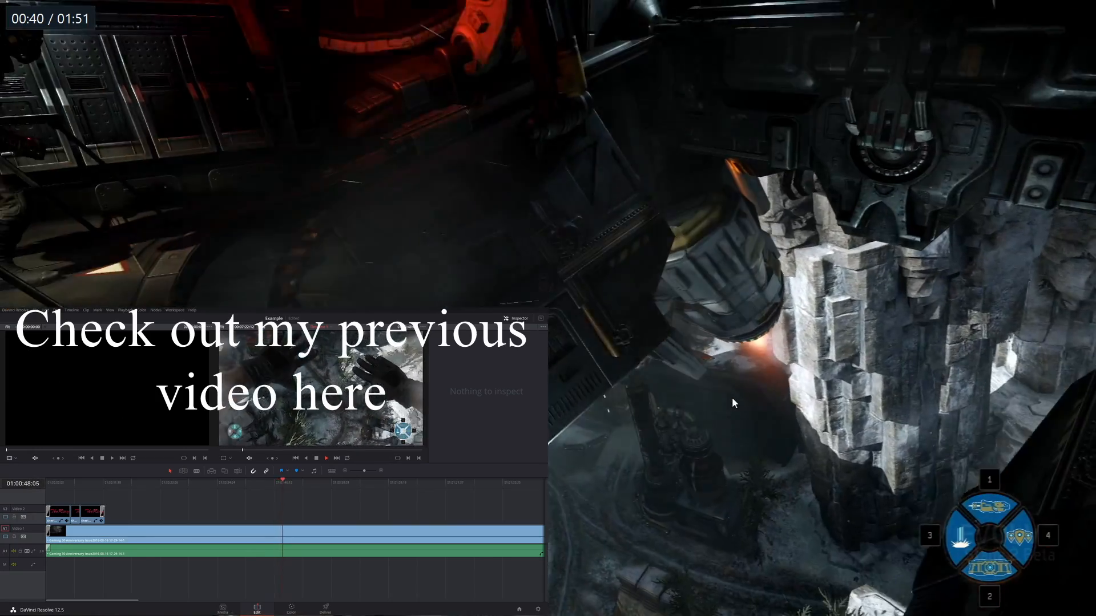